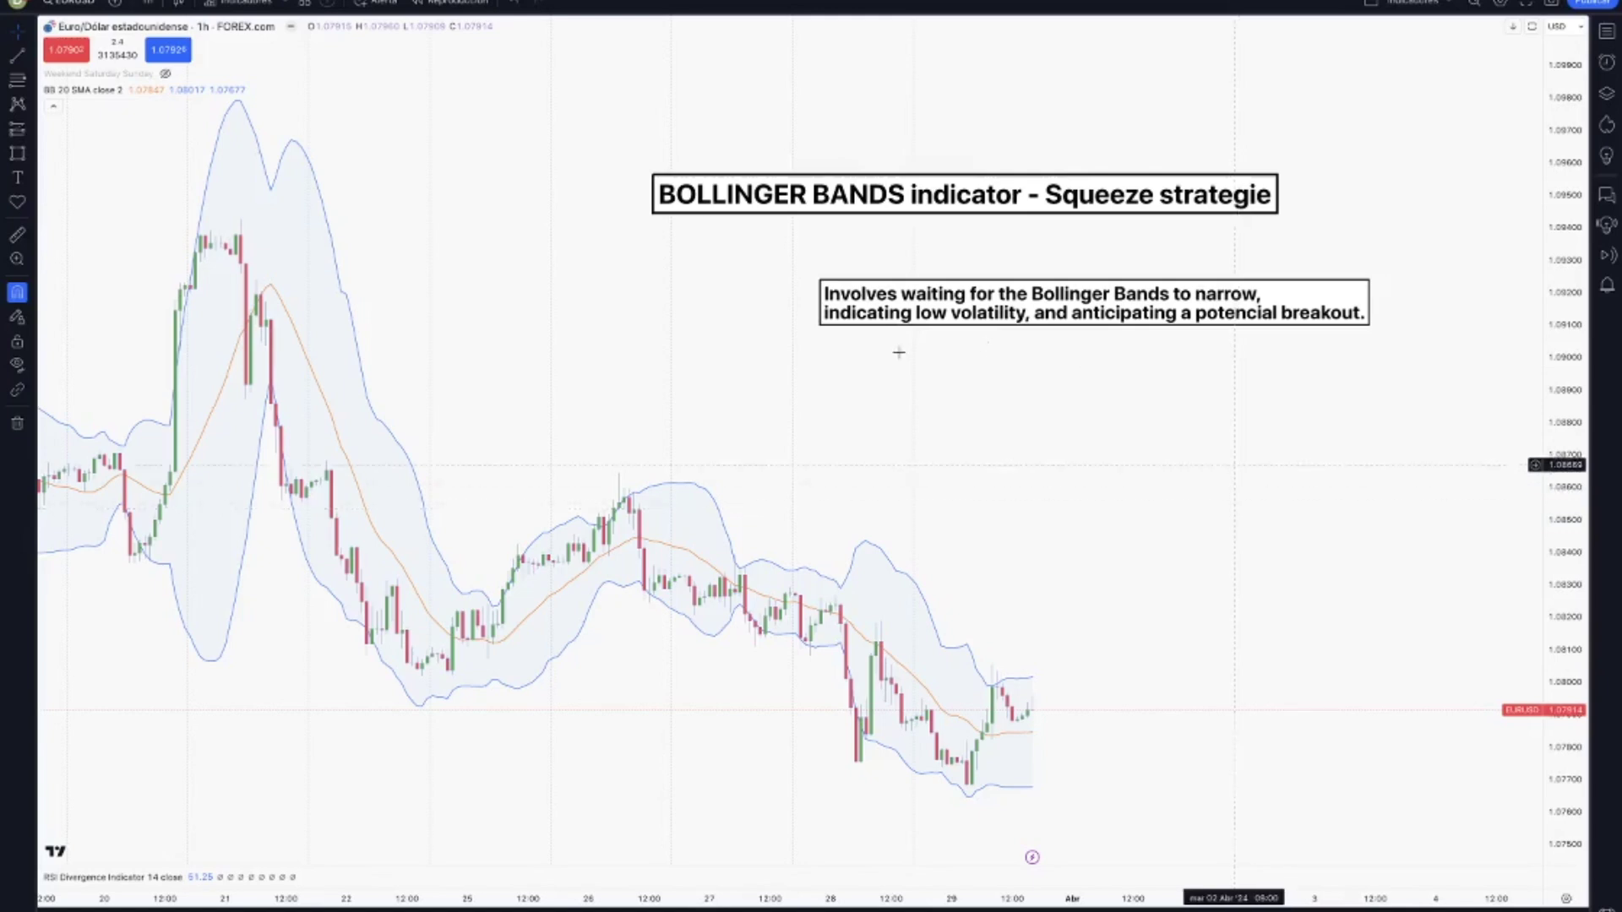
Zoom the EUR/USD 1h chart in on roughly 24–30 March, hiding the caption boxes
{"action": "scroll", "coordinate": [532, 349], "scroll_direction": "up", "scroll_amount": 3}
{"action": "scroll", "coordinate": [532, 350], "scroll_direction": "up", "scroll_amount": 4}
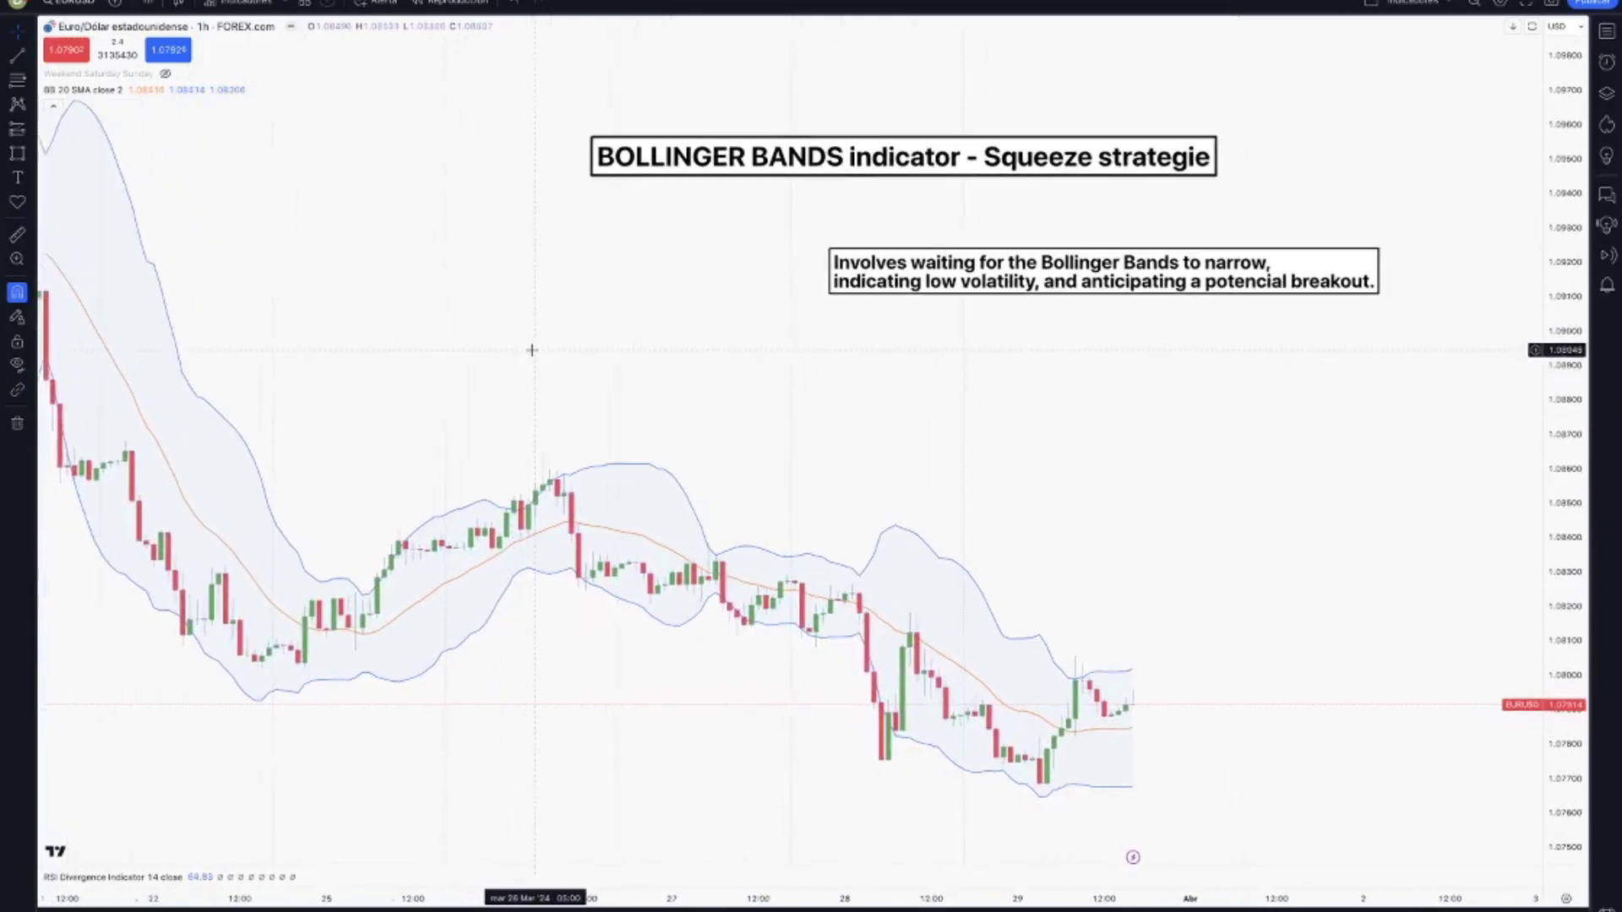
{"action": "scroll", "coordinate": [532, 350], "scroll_direction": "up", "scroll_amount": 1}
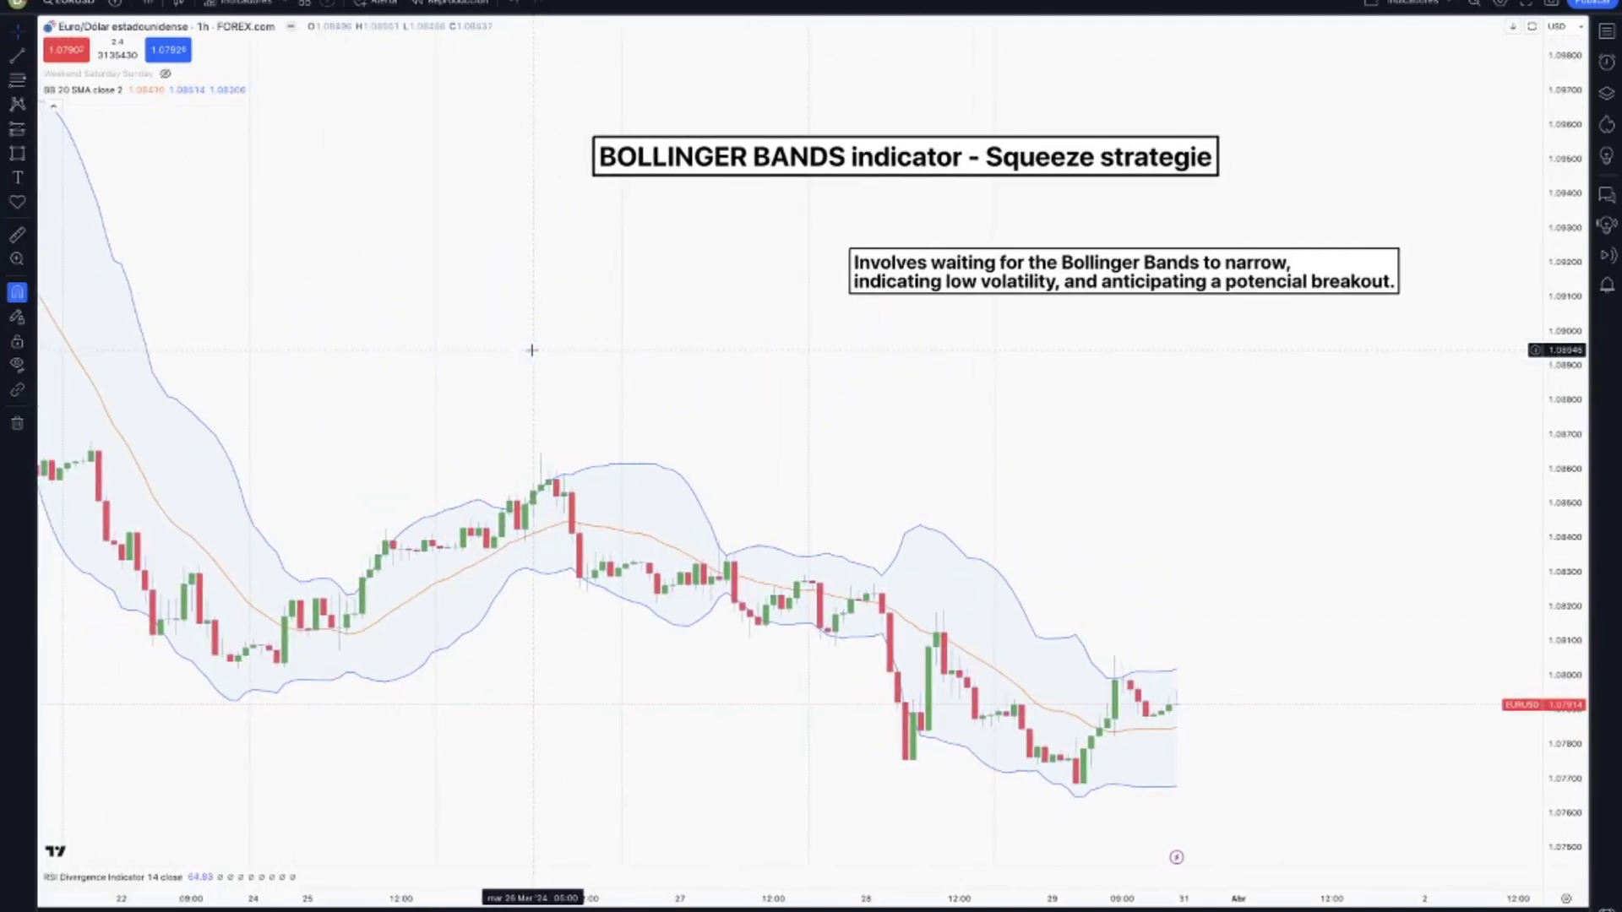
{"action": "scroll", "coordinate": [532, 349], "scroll_direction": "up", "scroll_amount": 3}
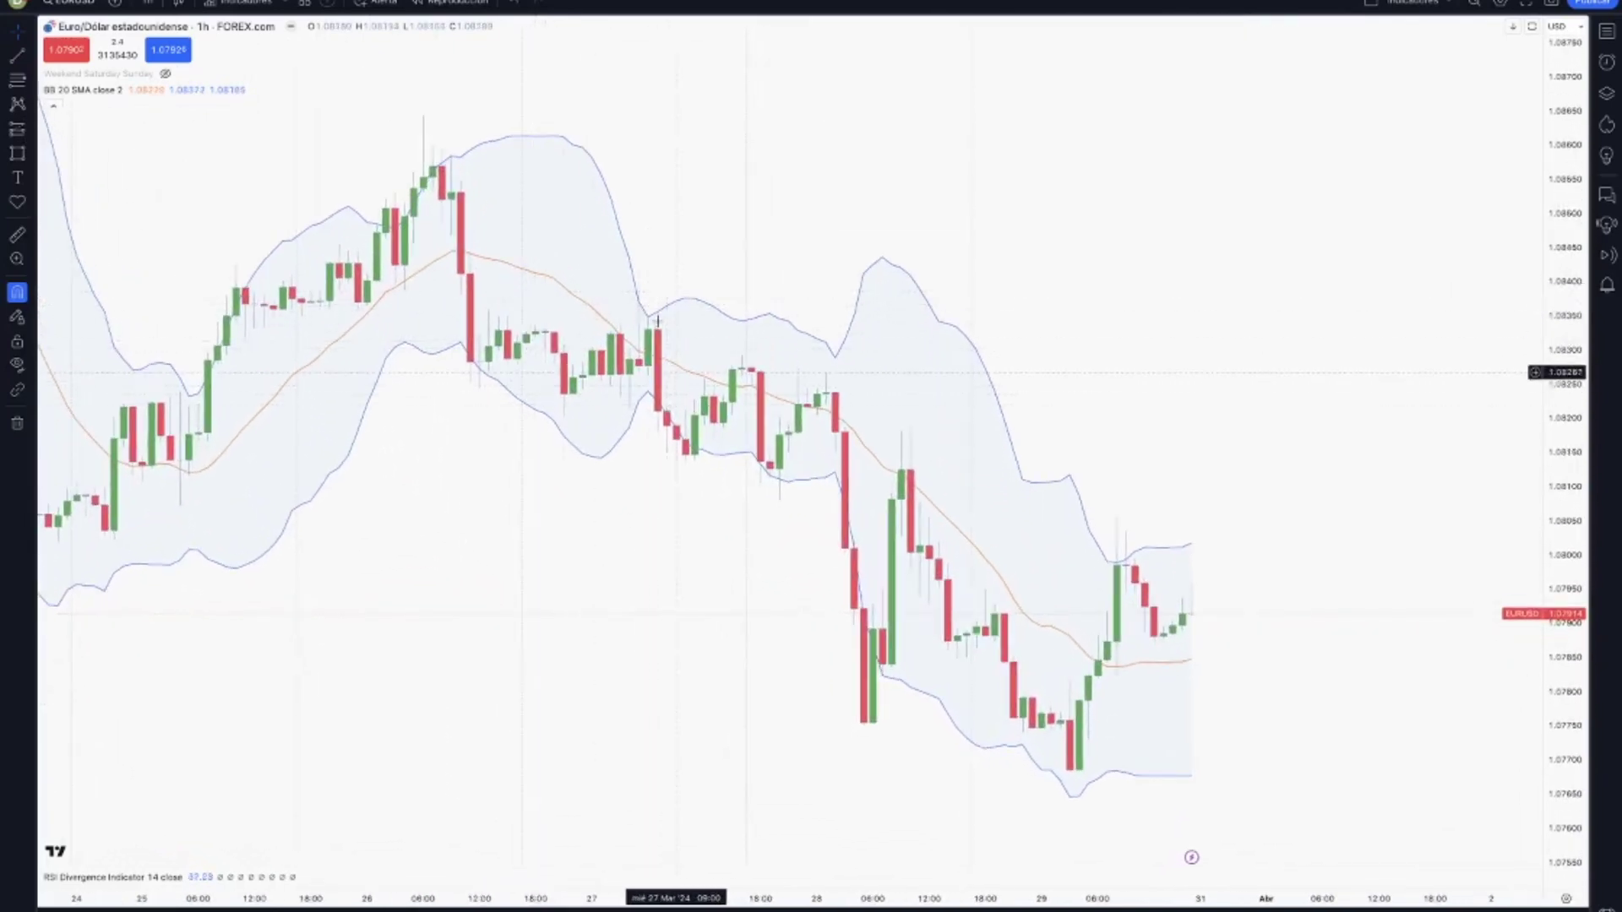
{"action": "scroll", "coordinate": [667, 384], "scroll_direction": "down", "scroll_amount": 1}
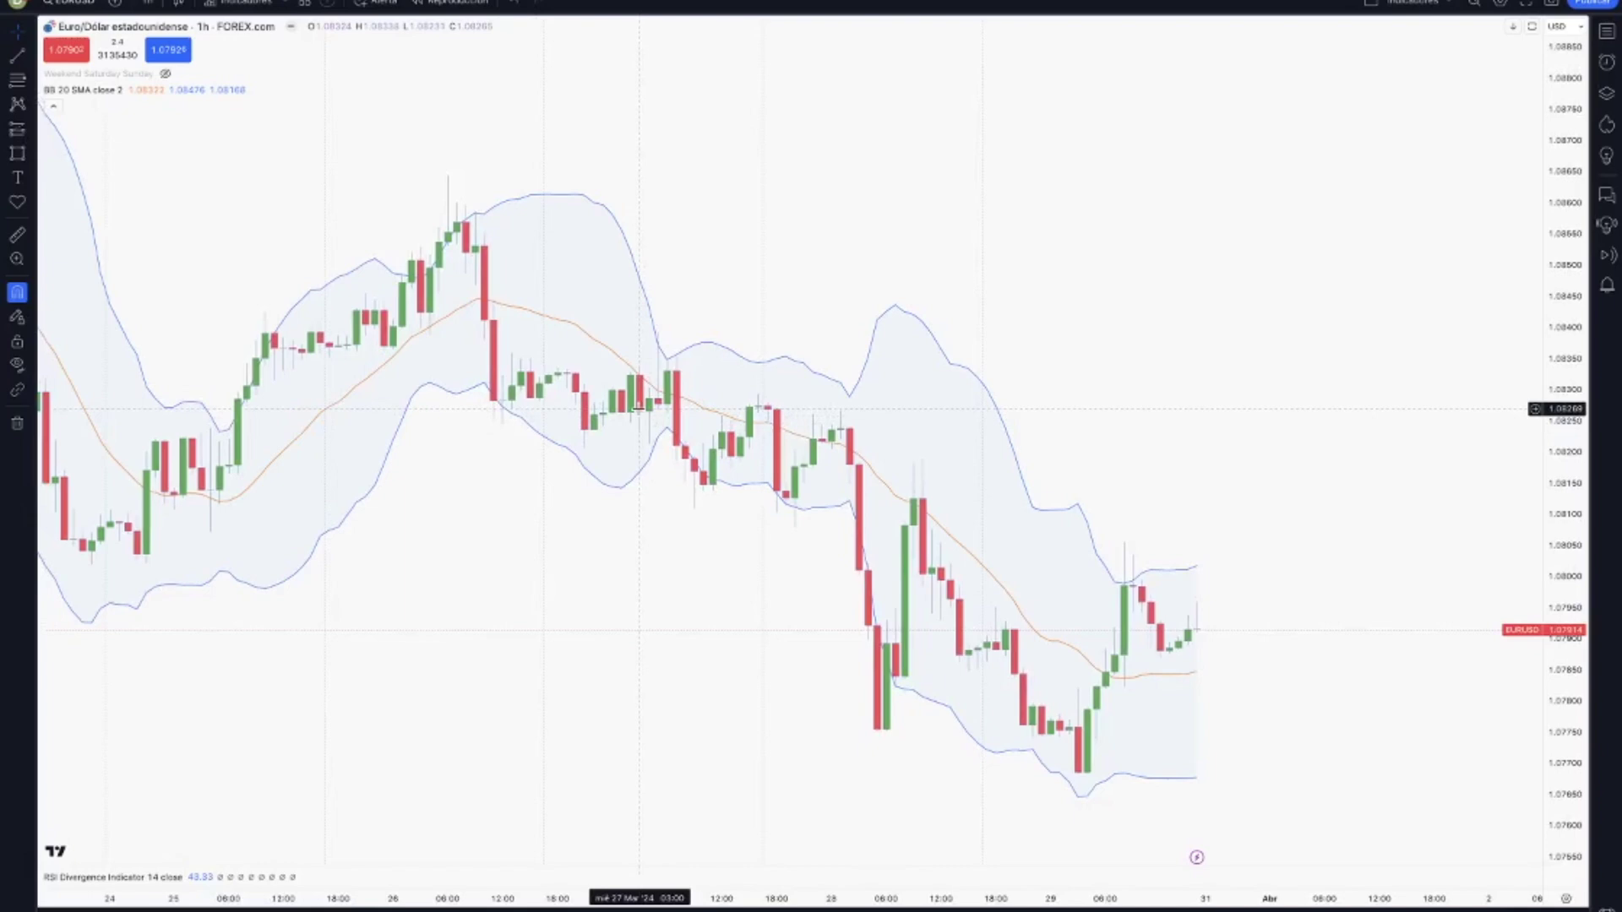
{"action": "scroll", "coordinate": [638, 408], "scroll_direction": "up", "scroll_amount": 1}
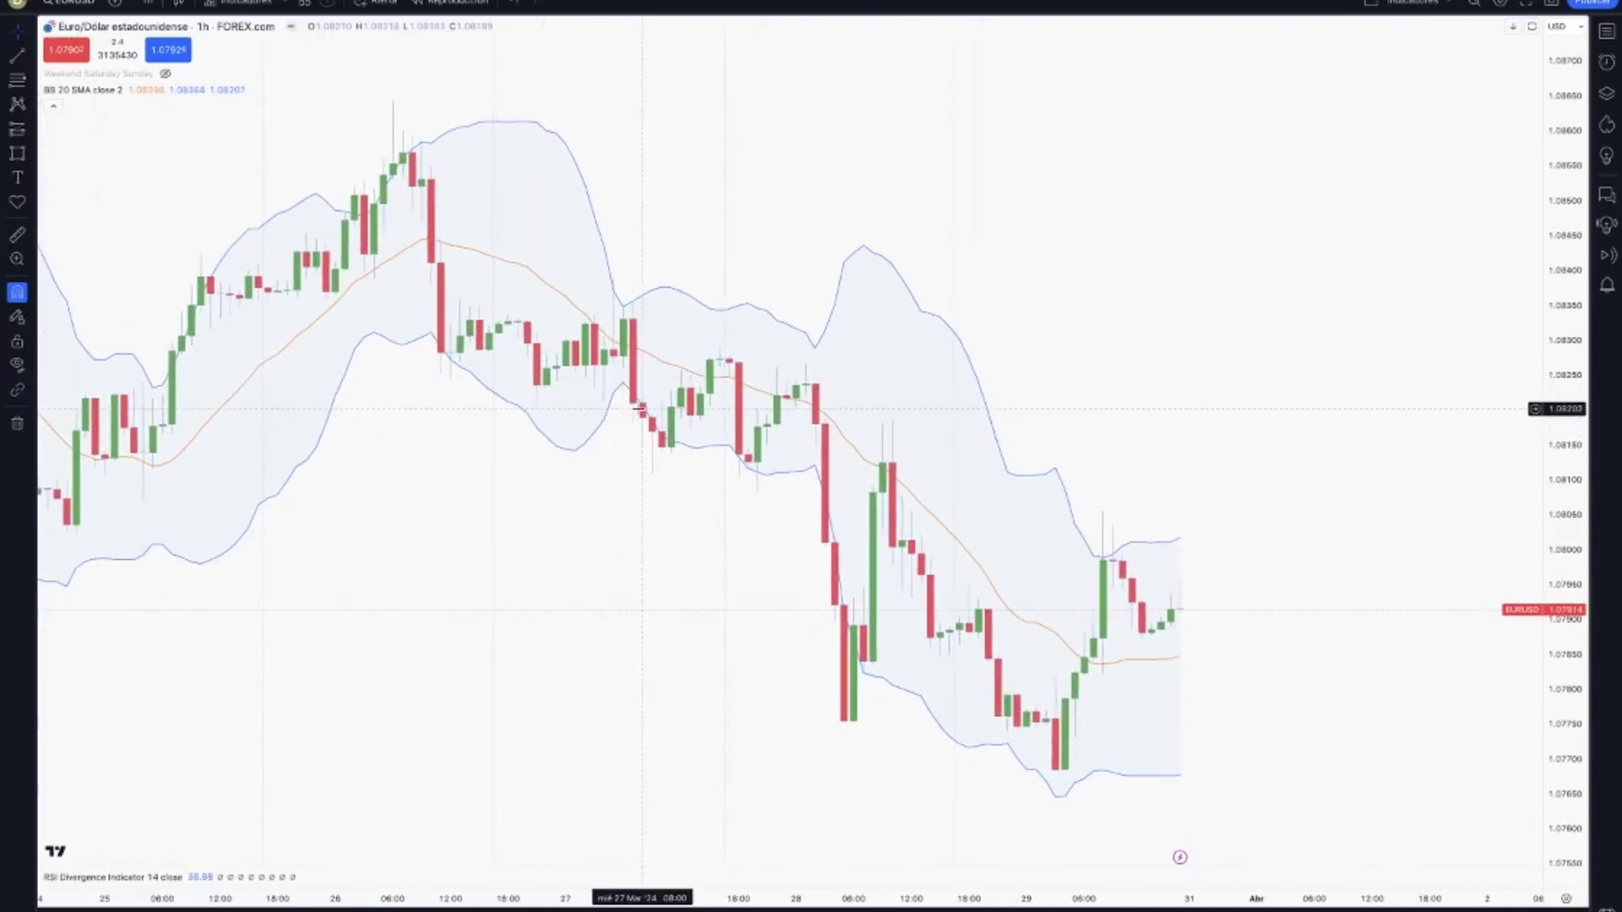
{"action": "scroll", "coordinate": [717, 330], "scroll_direction": "down", "scroll_amount": 1}
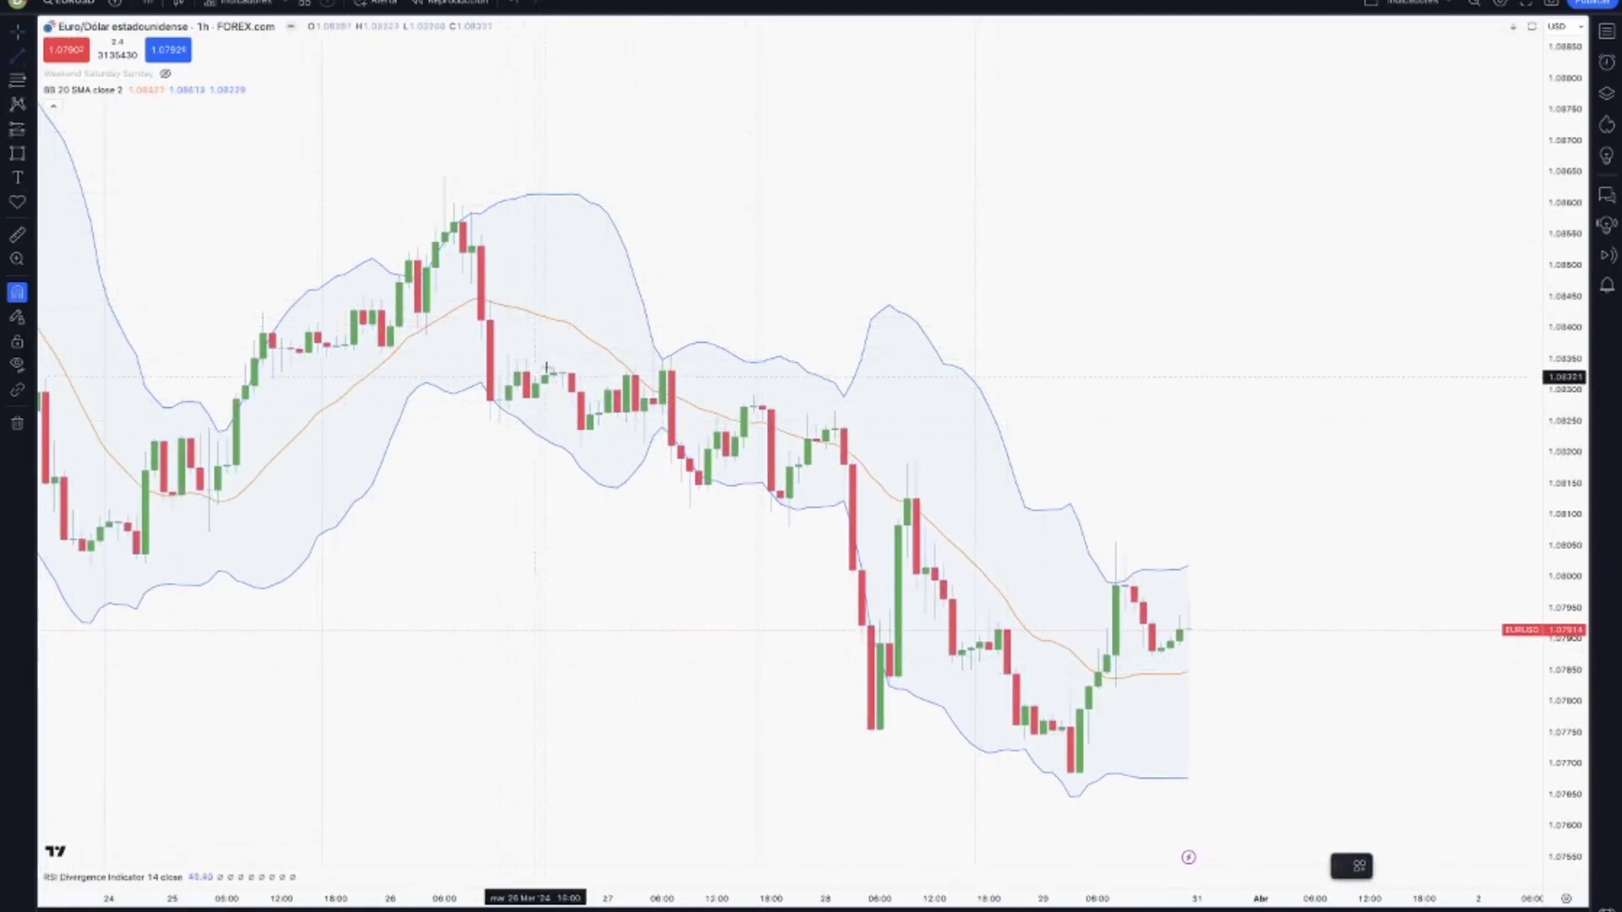
Draw a horizontal line and a shaded zone over the consolidation after the 26 March peak
{"action": "left_click", "coordinate": [507, 352]}
{"action": "left_click", "coordinate": [708, 353]}
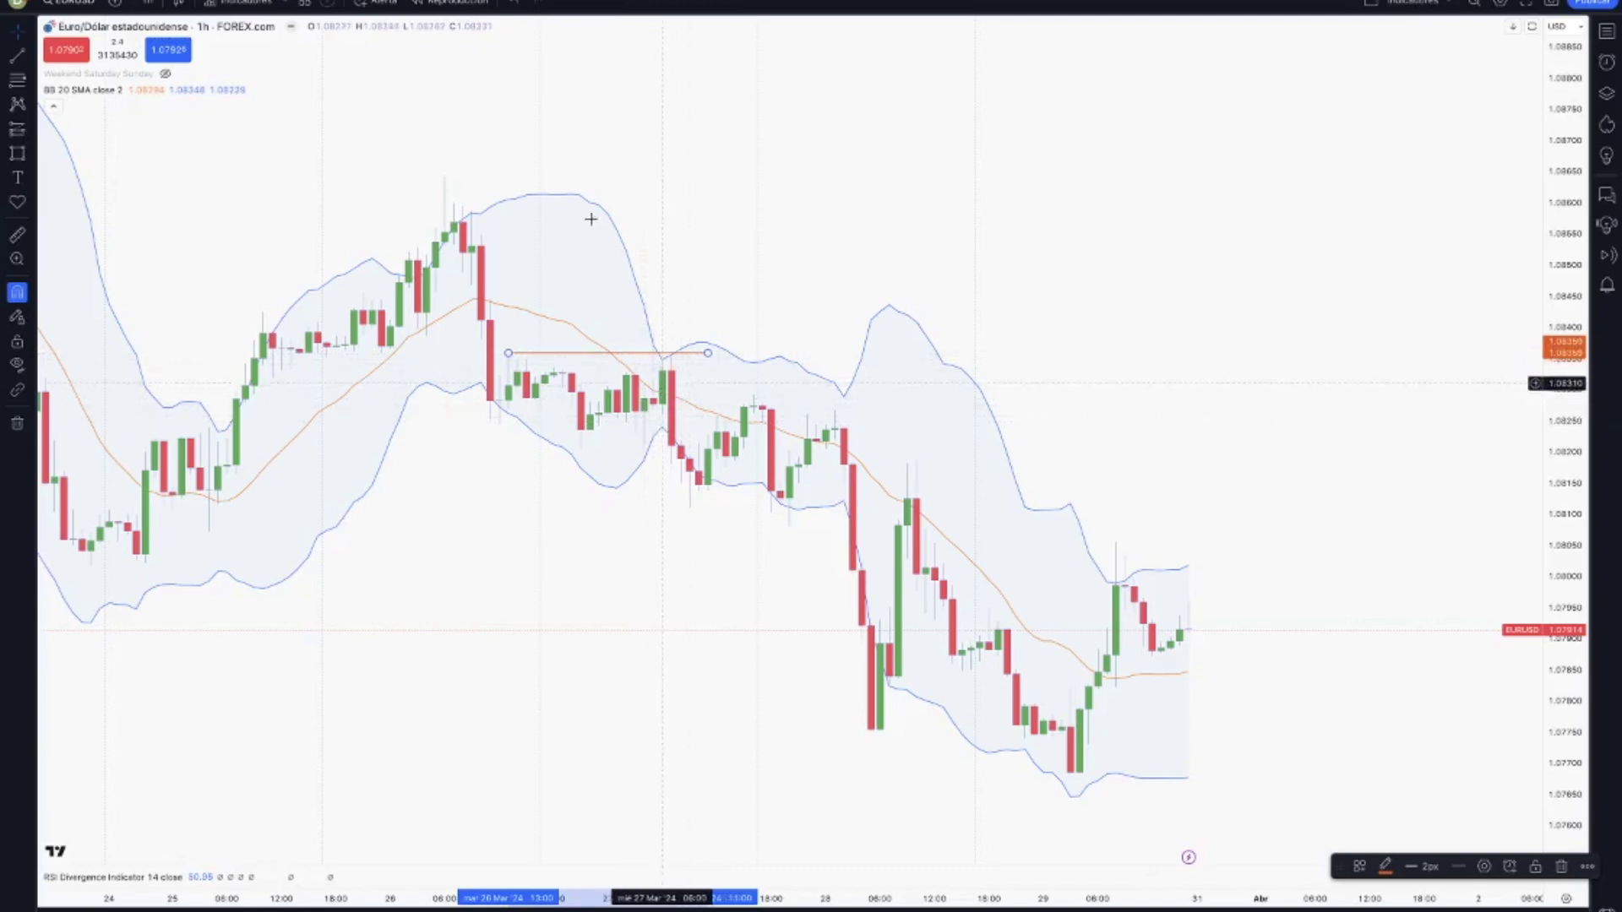
{"action": "left_click", "coordinate": [456, 339]}
{"action": "mouse_move", "coordinate": [481, 339]}
{"action": "left_mouse_down"}
{"action": "mouse_move", "coordinate": [480, 374]}
{"action": "mouse_move", "coordinate": [724, 350]}
{"action": "left_mouse_up"}
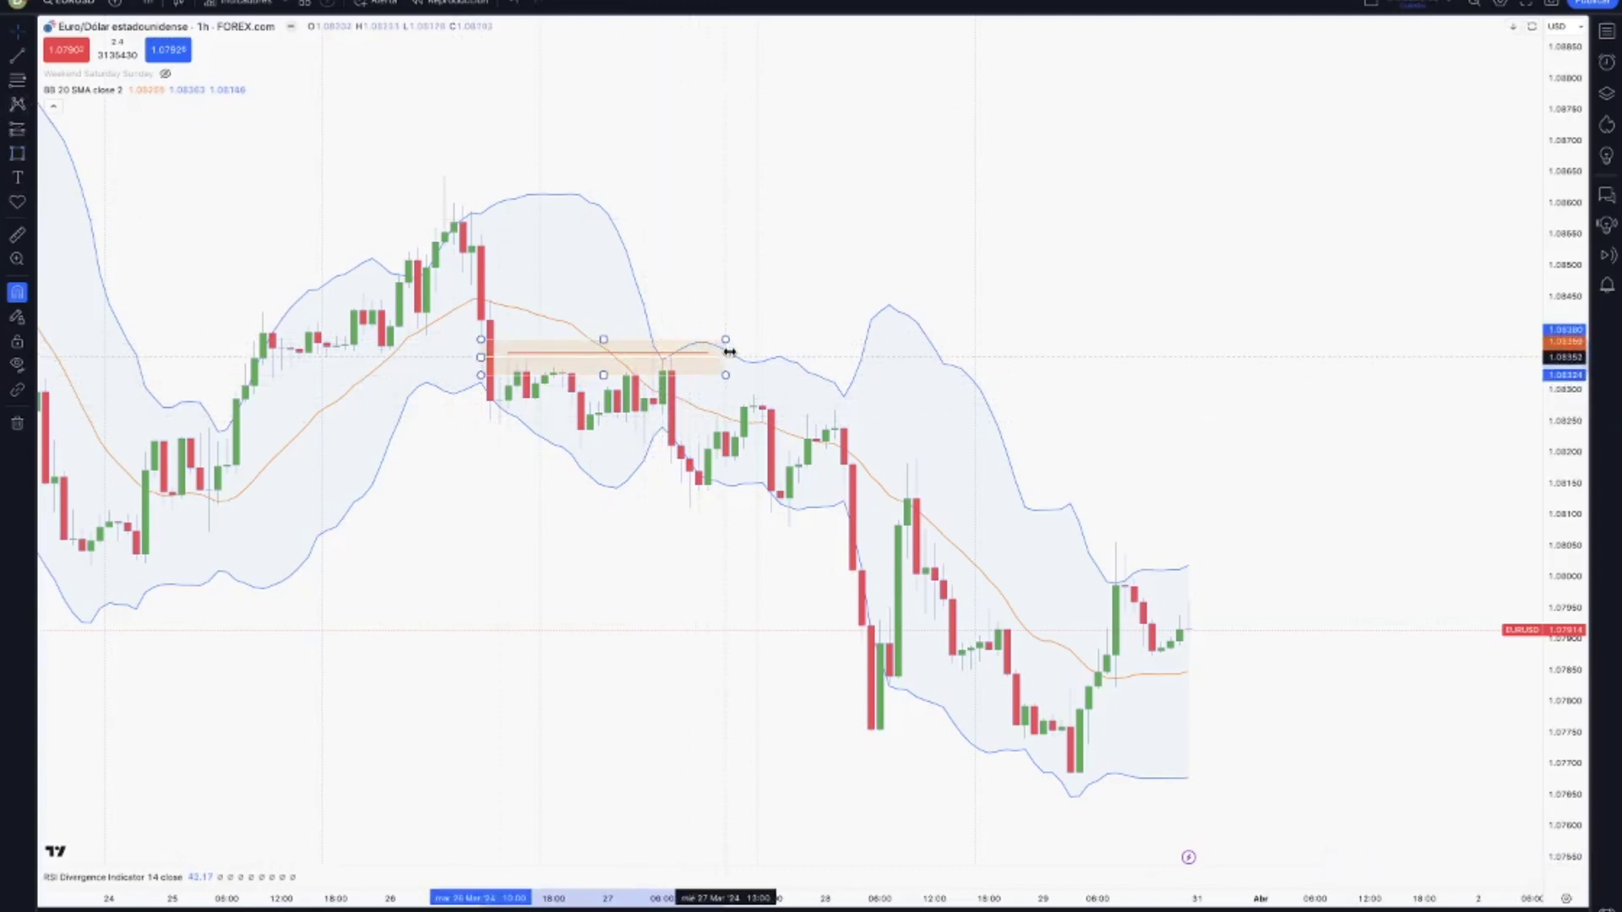
{"action": "left_click", "coordinate": [507, 644]}
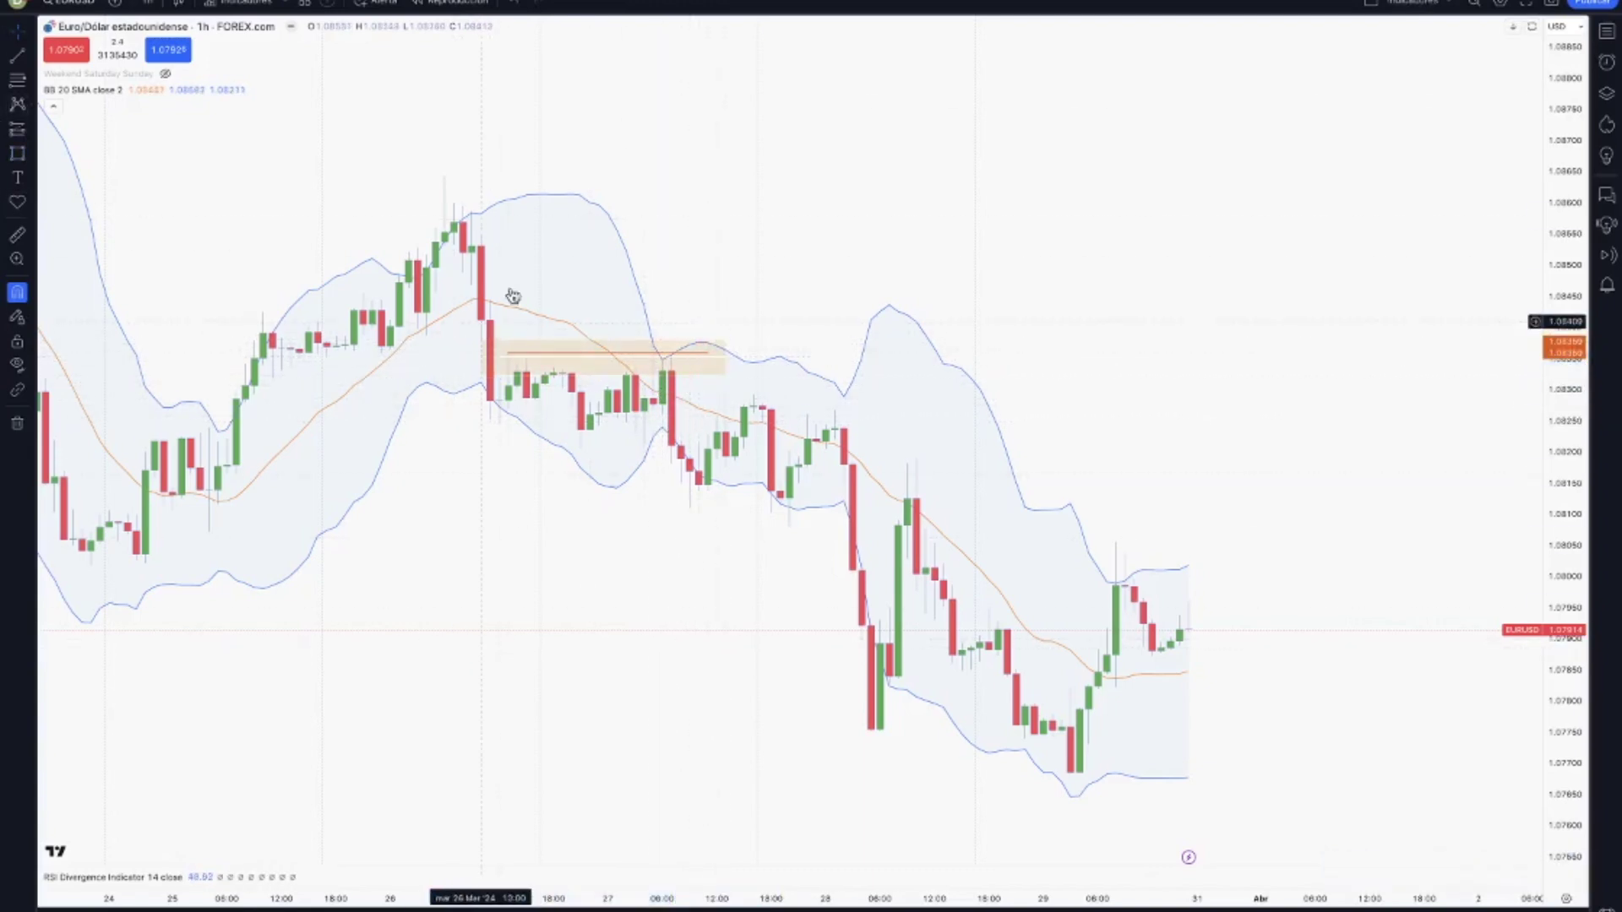
With the freehand brush, trace the drop after the 26th peak and circle the breakout candle
{"action": "left_click", "coordinate": [17, 178]}
{"action": "left_click", "coordinate": [17, 153]}
{"action": "left_click", "coordinate": [76, 169]}
{"action": "left_click_drag", "start_coordinate": [446, 181], "coordinate": [497, 412]}
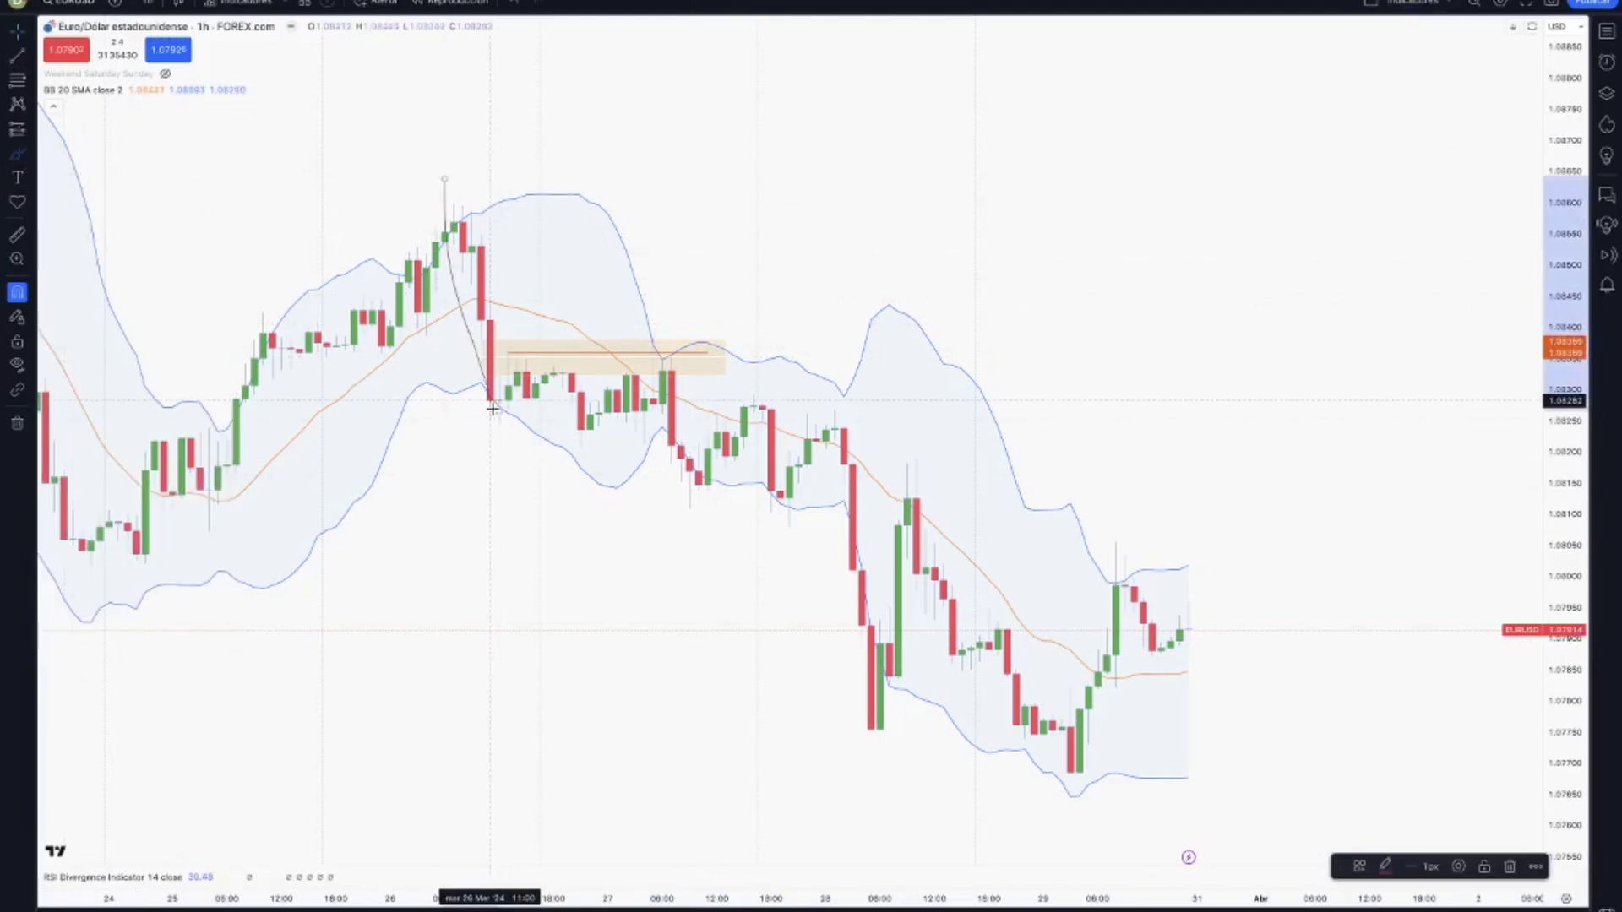
{"action": "scroll", "coordinate": [441, 524], "scroll_direction": "down", "scroll_amount": 3}
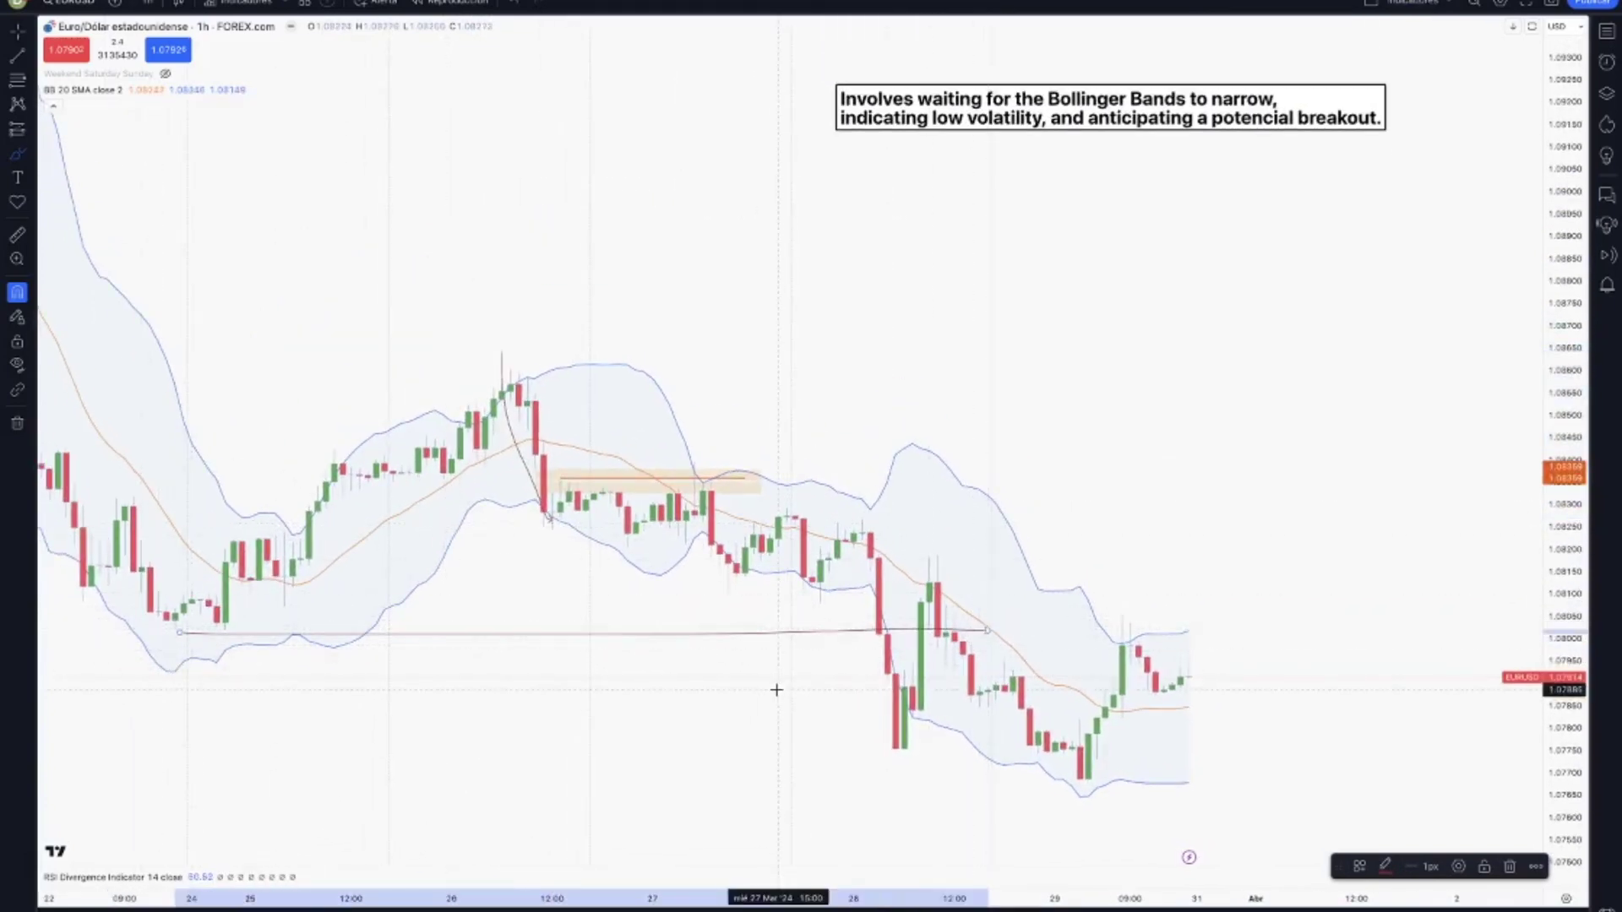
{"action": "scroll", "coordinate": [562, 598], "scroll_direction": "up", "scroll_amount": 3}
{"action": "scroll", "coordinate": [562, 599], "scroll_direction": "up", "scroll_amount": 1}
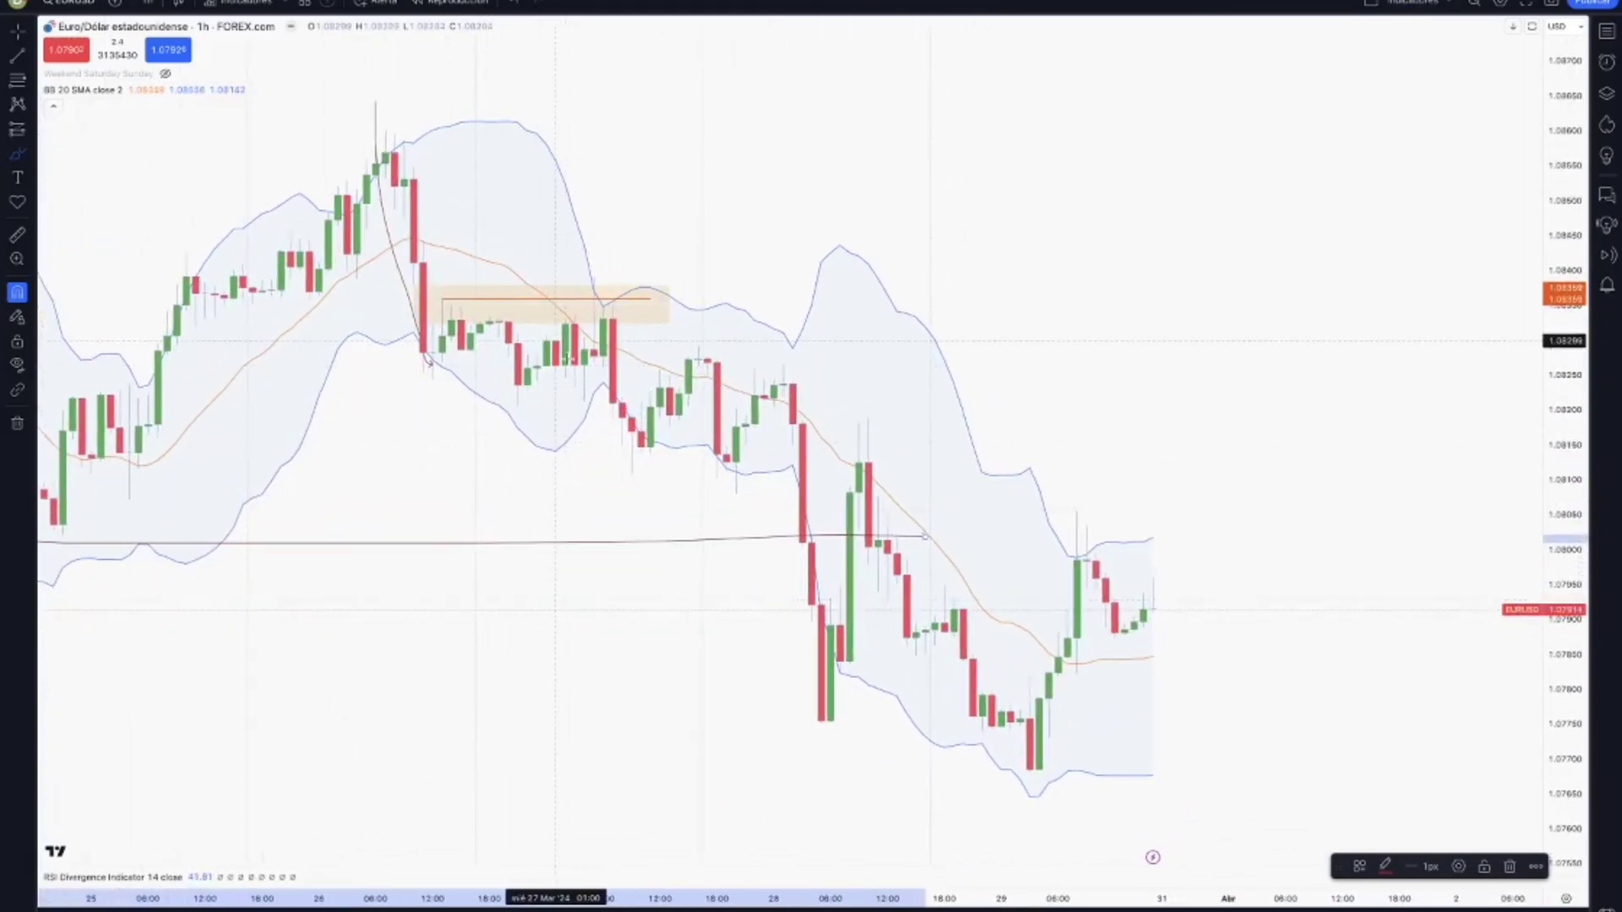
{"action": "mouse_move", "coordinate": [577, 258]}
{"action": "left_mouse_down"}
{"action": "mouse_move", "coordinate": [559, 275]}
{"action": "mouse_move", "coordinate": [583, 245]}
{"action": "left_mouse_up"}
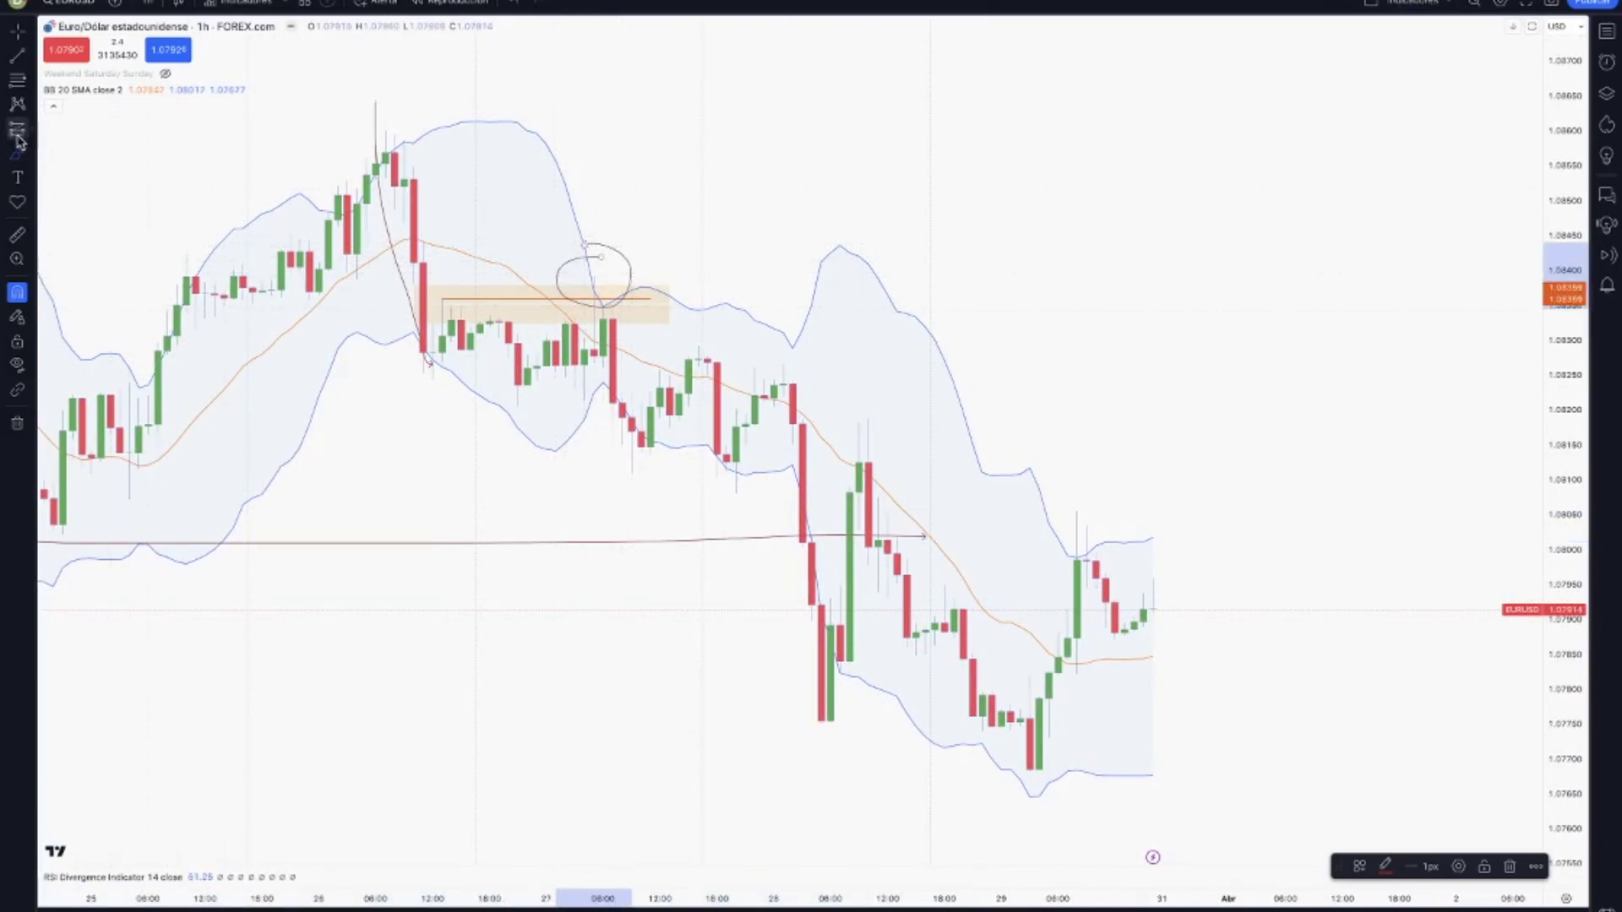
Draw a second rectangle zone near 1.0825 over the lower 27–28 March consolidation
{"action": "left_click", "coordinate": [30, 179]}
{"action": "left_click", "coordinate": [84, 338]}
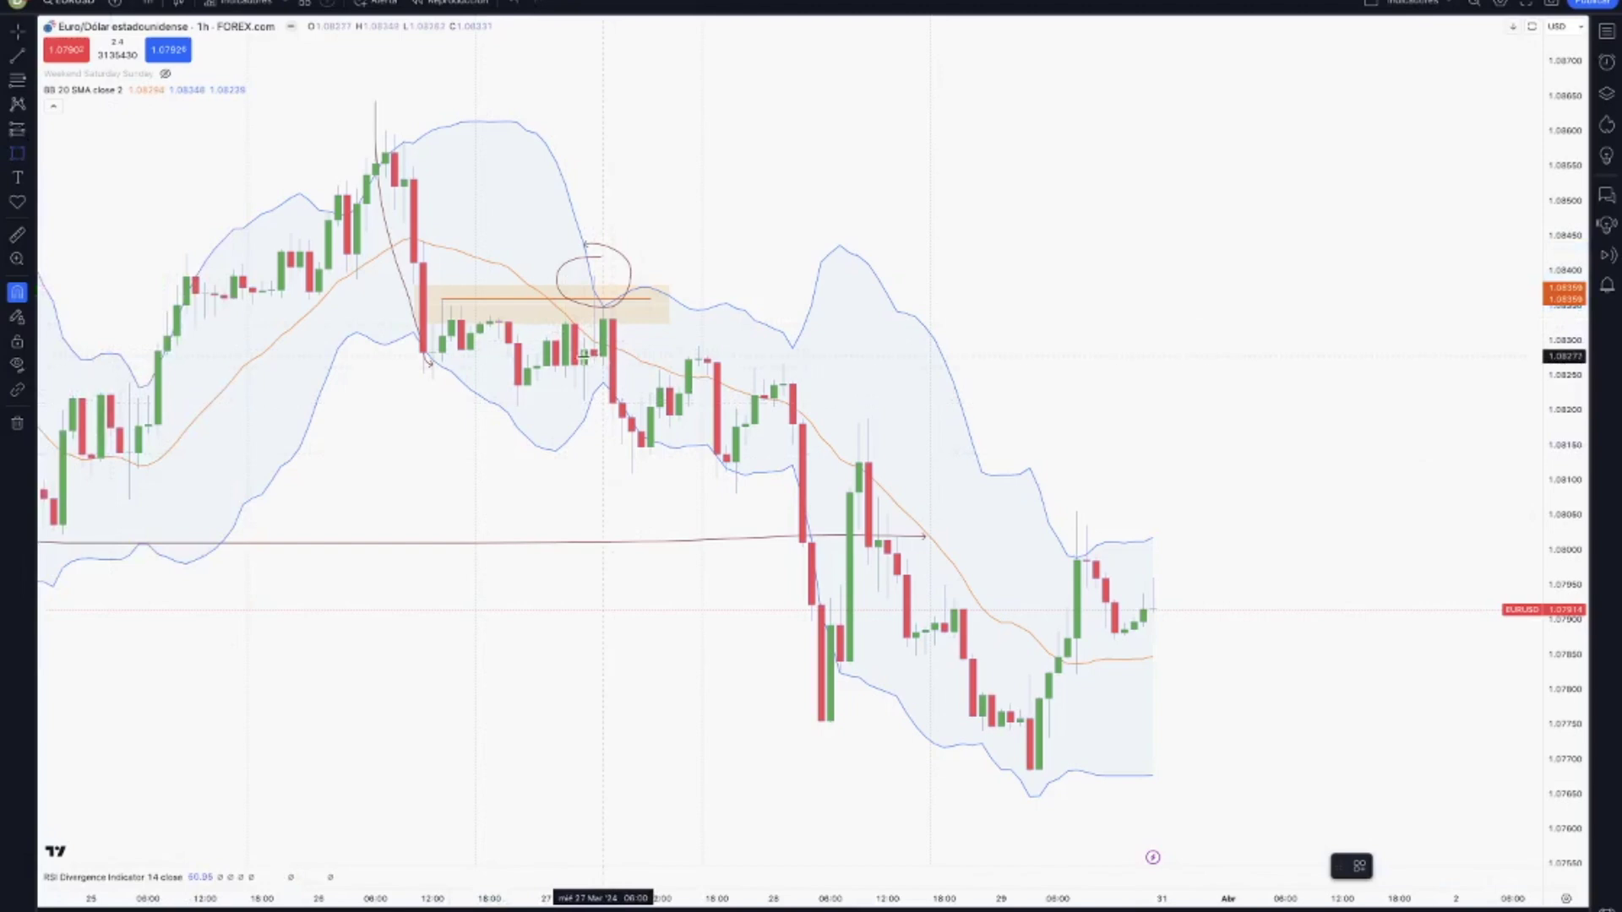
{"action": "left_click", "coordinate": [602, 368]}
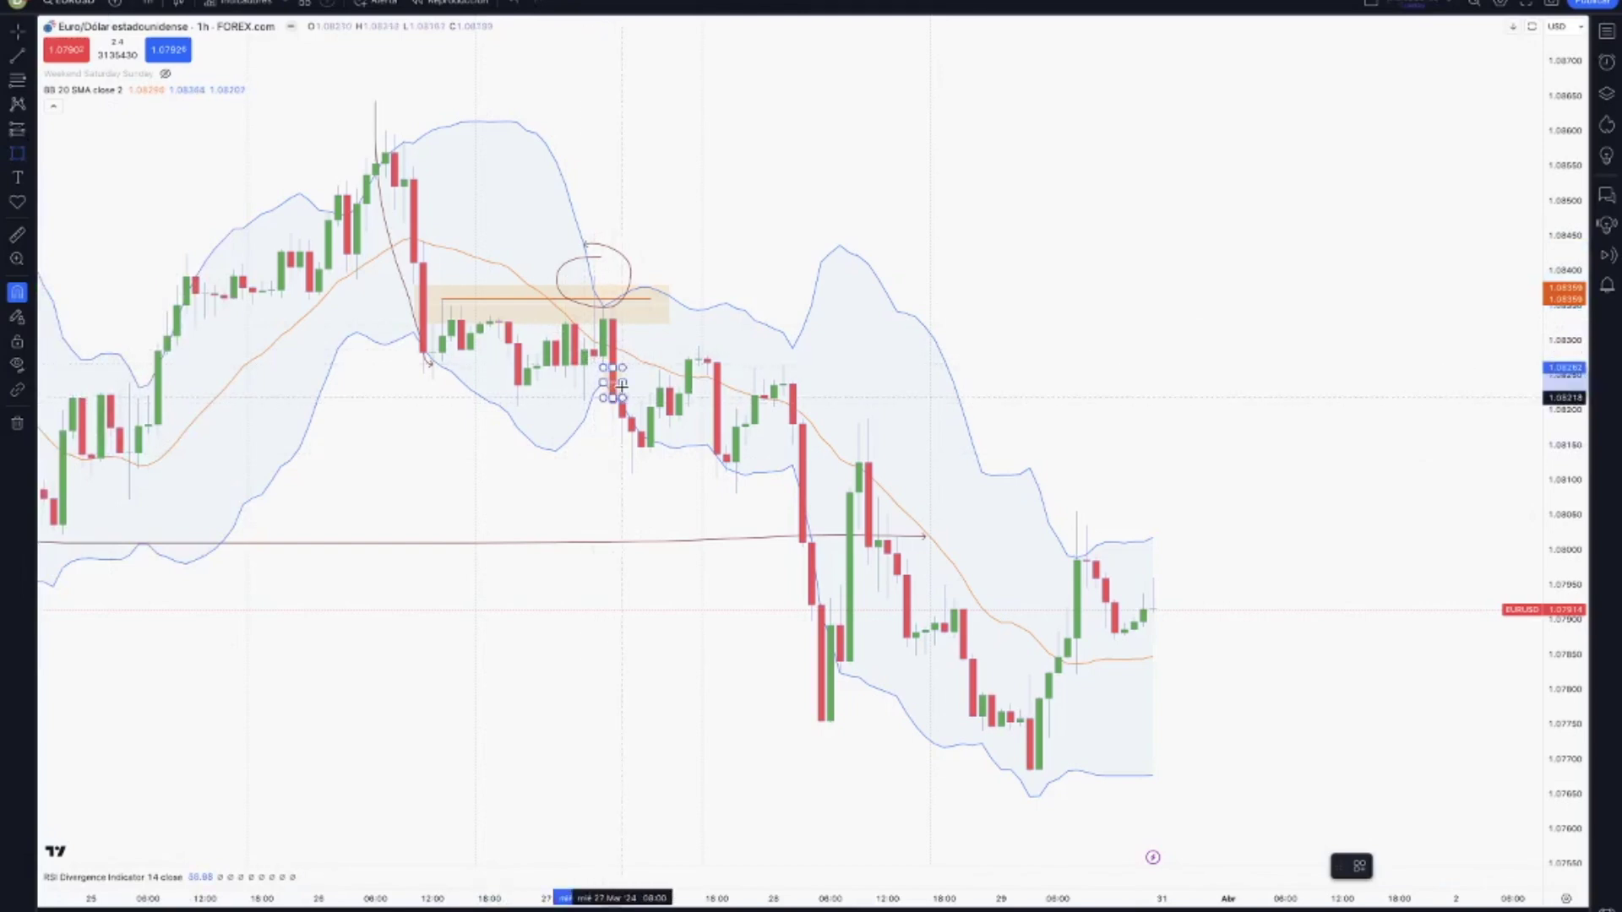
{"action": "left_click", "coordinate": [849, 398]}
{"action": "left_click", "coordinate": [1092, 259]}
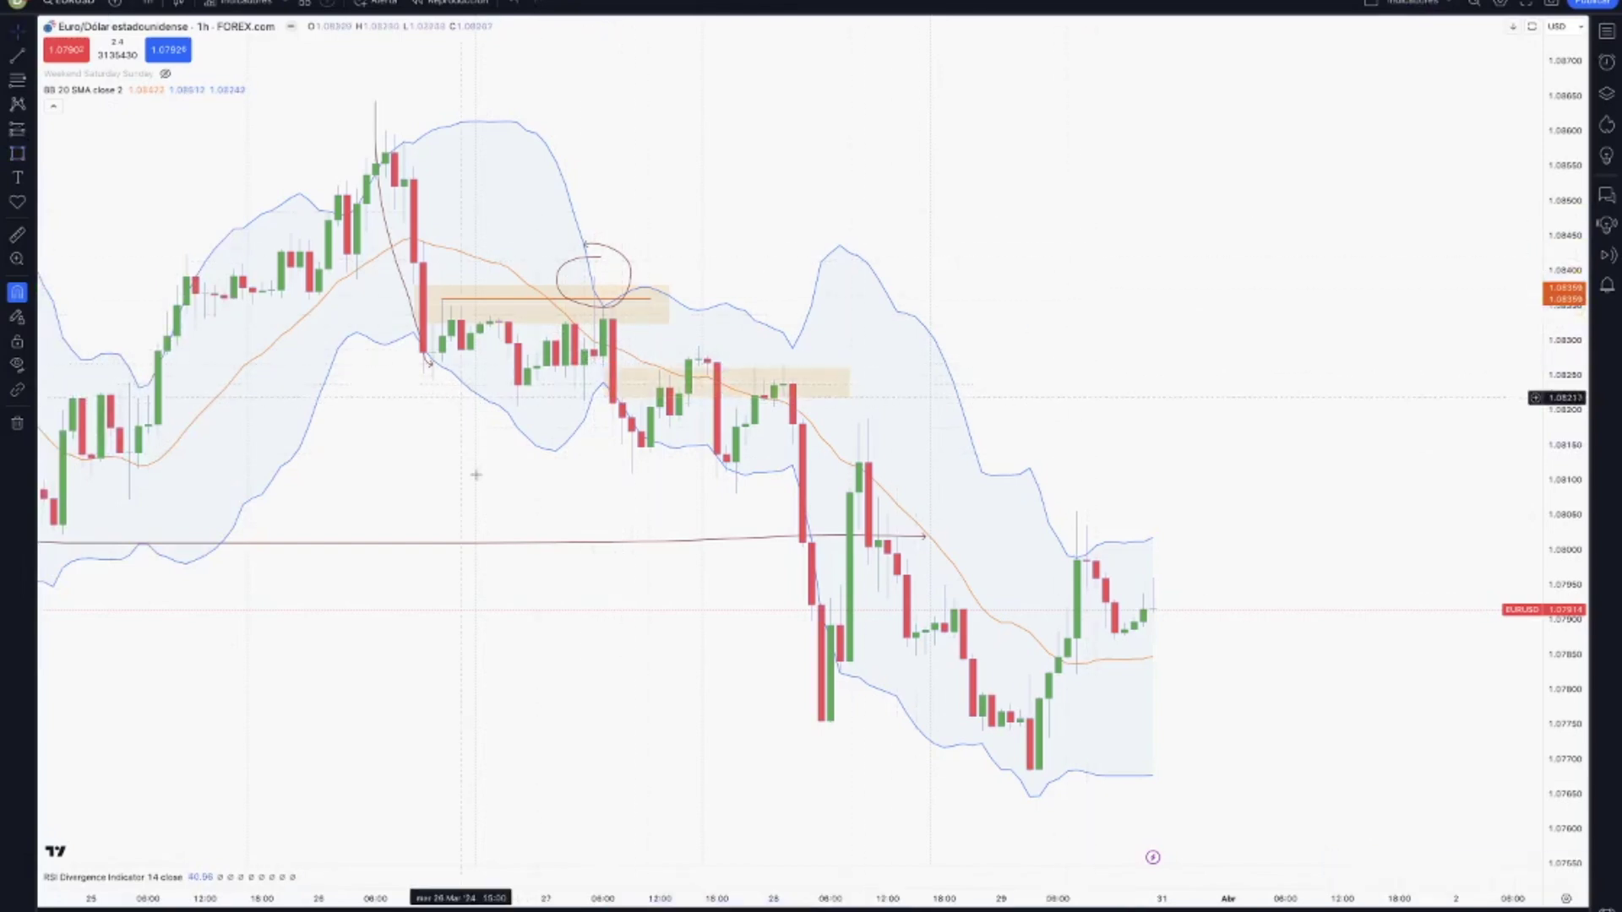
{"action": "scroll", "coordinate": [499, 539], "scroll_direction": "right", "scroll_amount": 2}
{"action": "scroll", "coordinate": [507, 555], "scroll_direction": "right", "scroll_amount": 1}
{"action": "scroll", "coordinate": [508, 555], "scroll_direction": "left", "scroll_amount": 2}
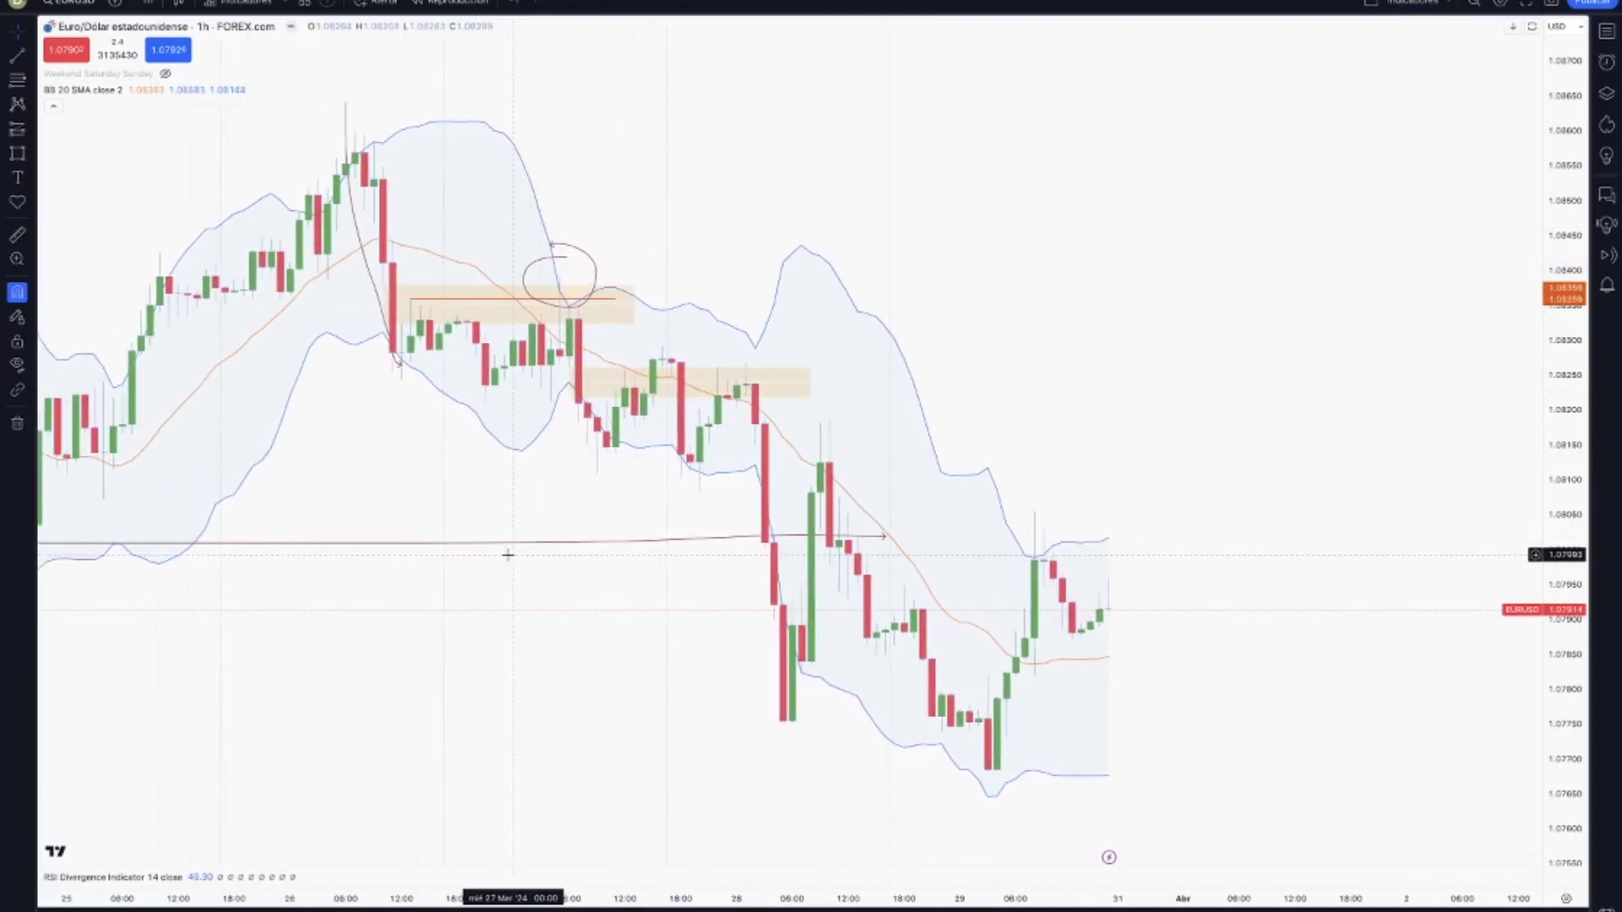
With the pencil brush, sketch a zigzag, a stroke down from the circle, and a horizontal stroke
{"action": "left_click", "coordinate": [31, 180]}
{"action": "left_click", "coordinate": [31, 155]}
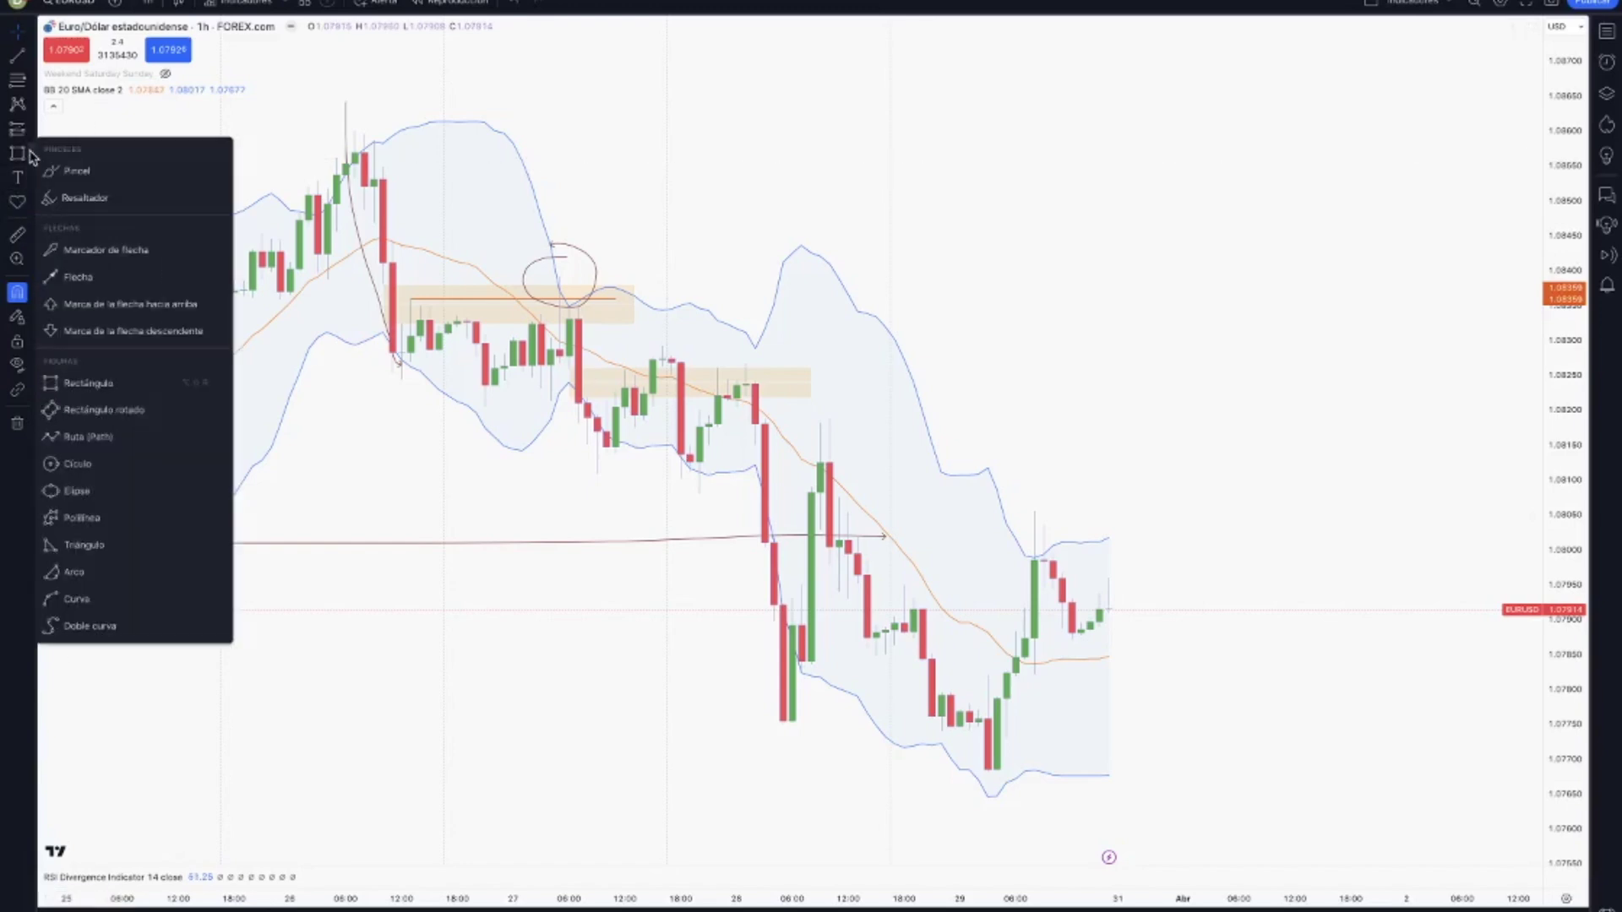
{"action": "left_click", "coordinate": [76, 168]}
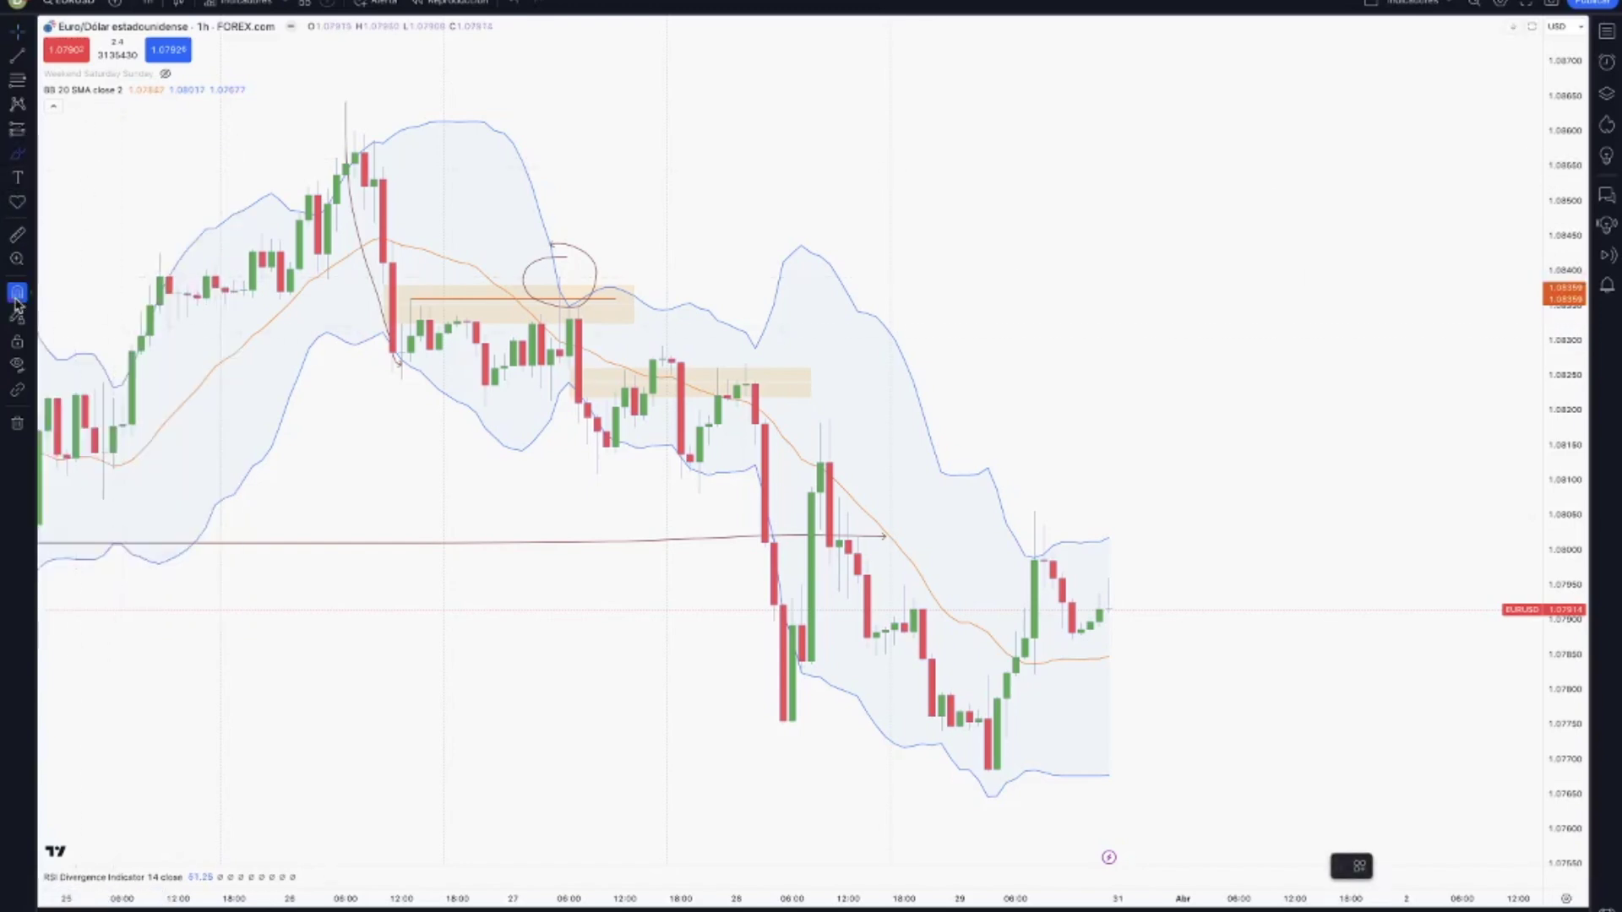
{"action": "scroll", "coordinate": [449, 428], "scroll_direction": "left", "scroll_amount": 2}
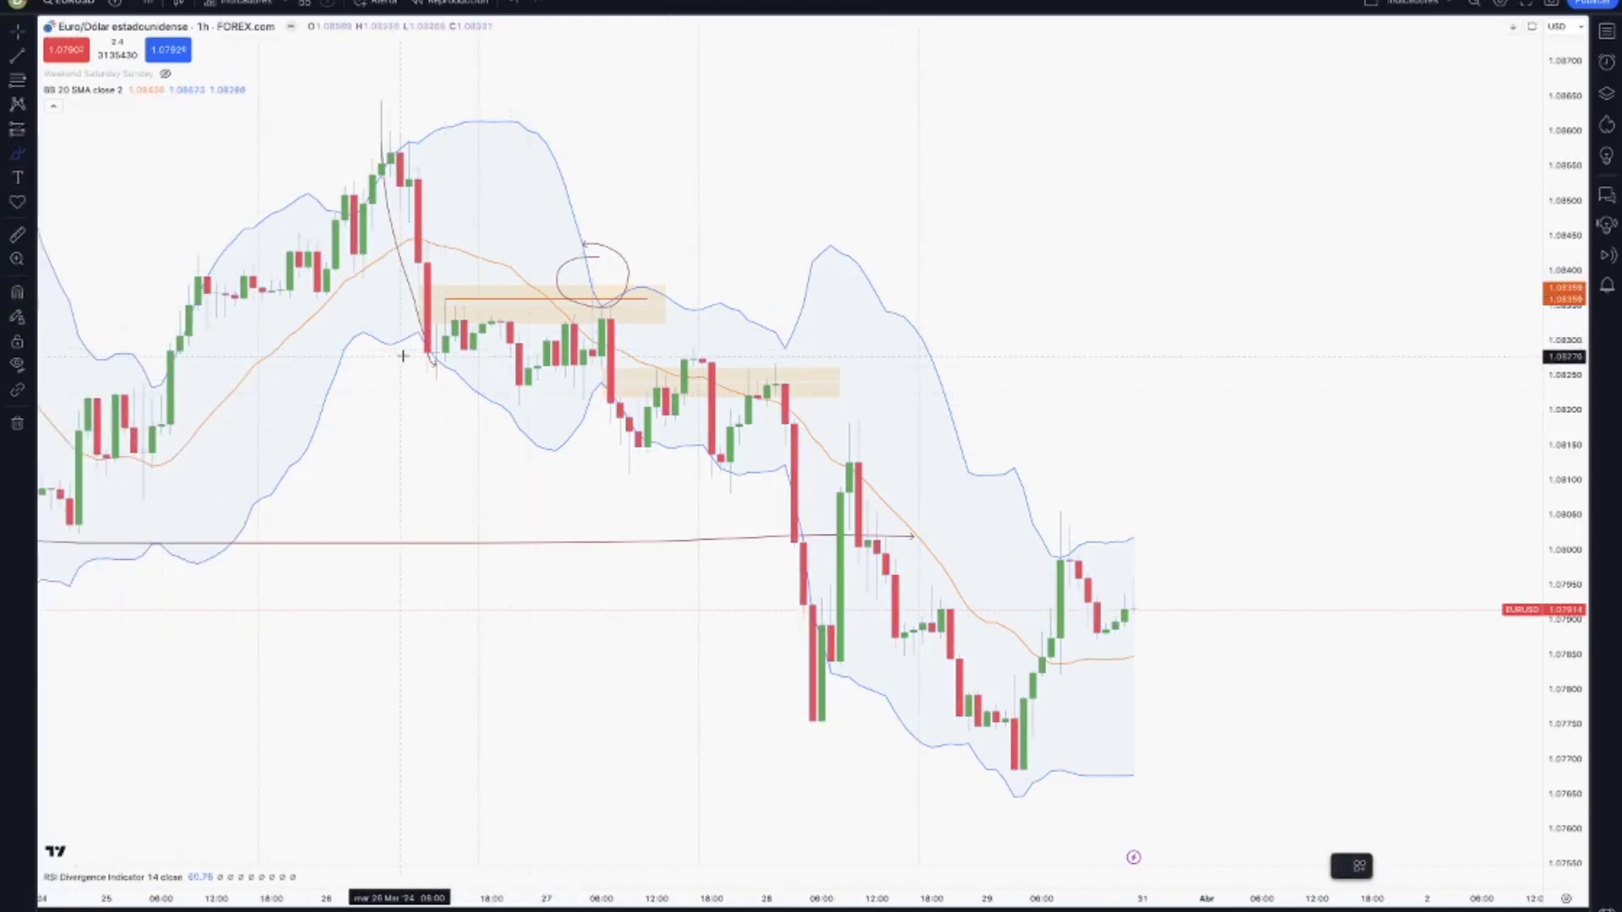
{"action": "mouse_move", "coordinate": [545, 384]}
{"action": "left_mouse_down"}
{"action": "mouse_move", "coordinate": [528, 372]}
{"action": "mouse_move", "coordinate": [562, 325]}
{"action": "mouse_move", "coordinate": [583, 346]}
{"action": "left_mouse_up"}
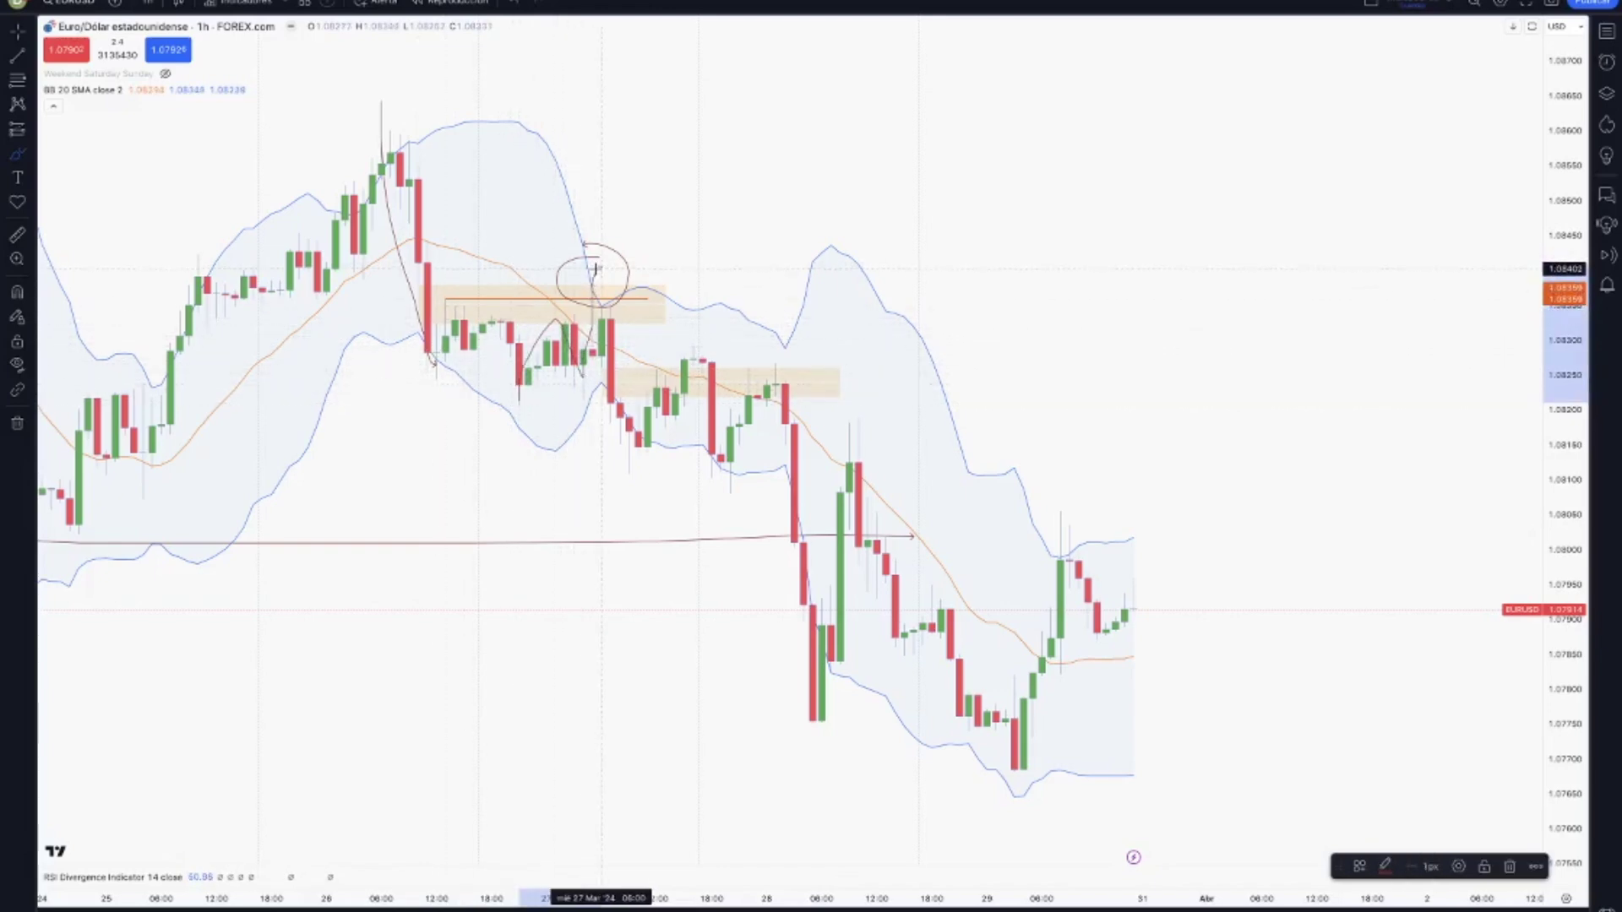
{"action": "left_click_drag", "start_coordinate": [598, 272], "coordinate": [637, 462]}
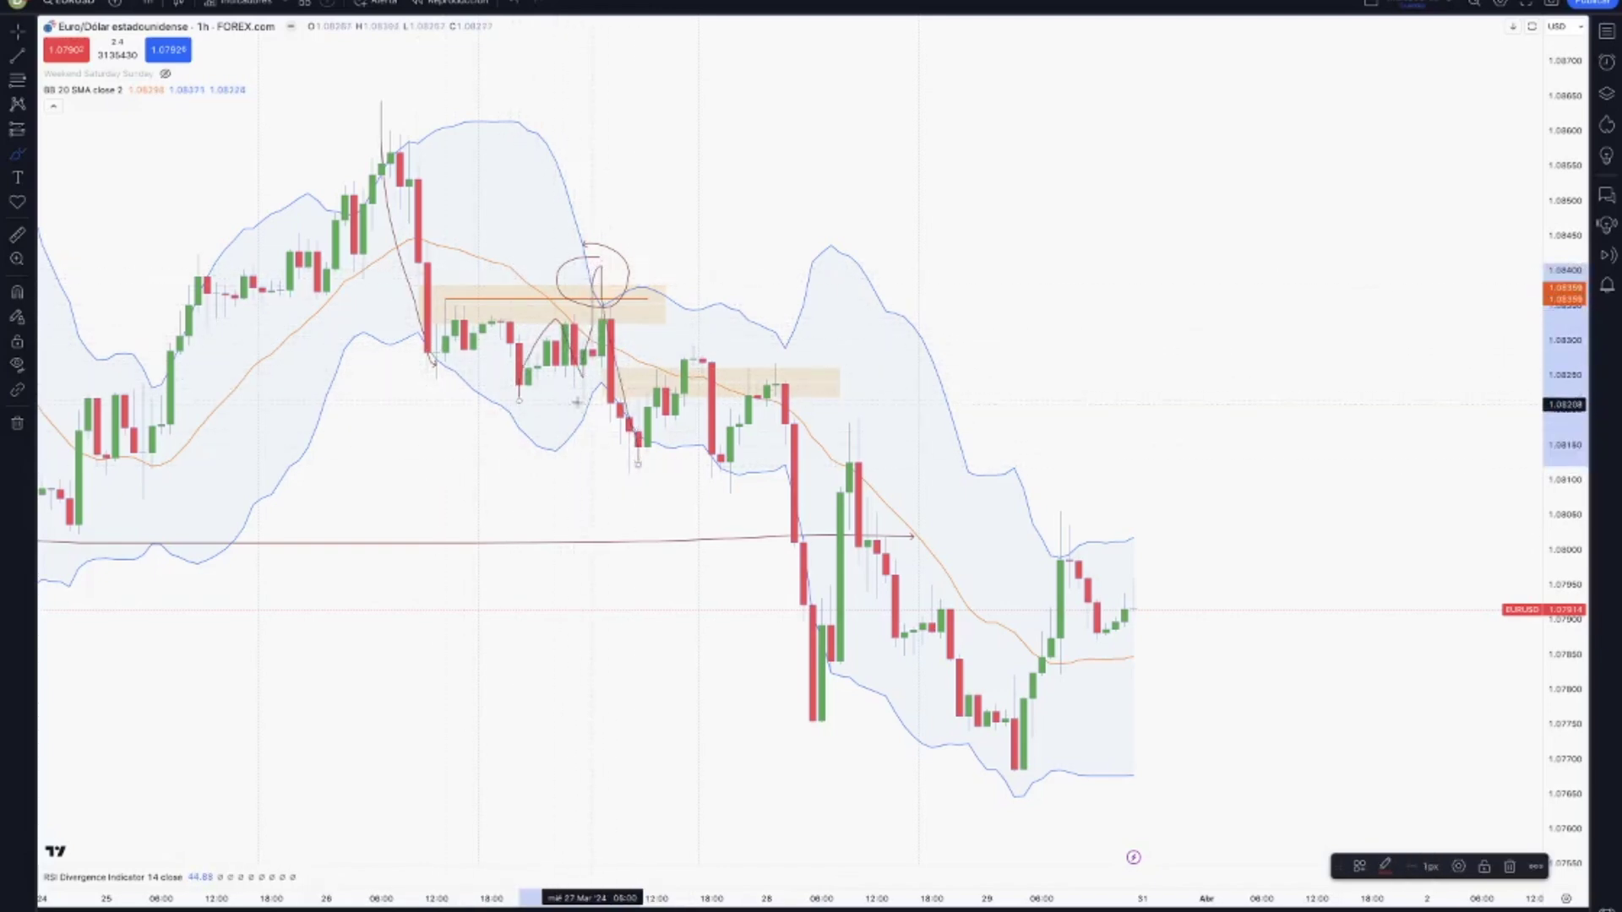
{"action": "left_click_drag", "start_coordinate": [592, 401], "coordinate": [895, 401]}
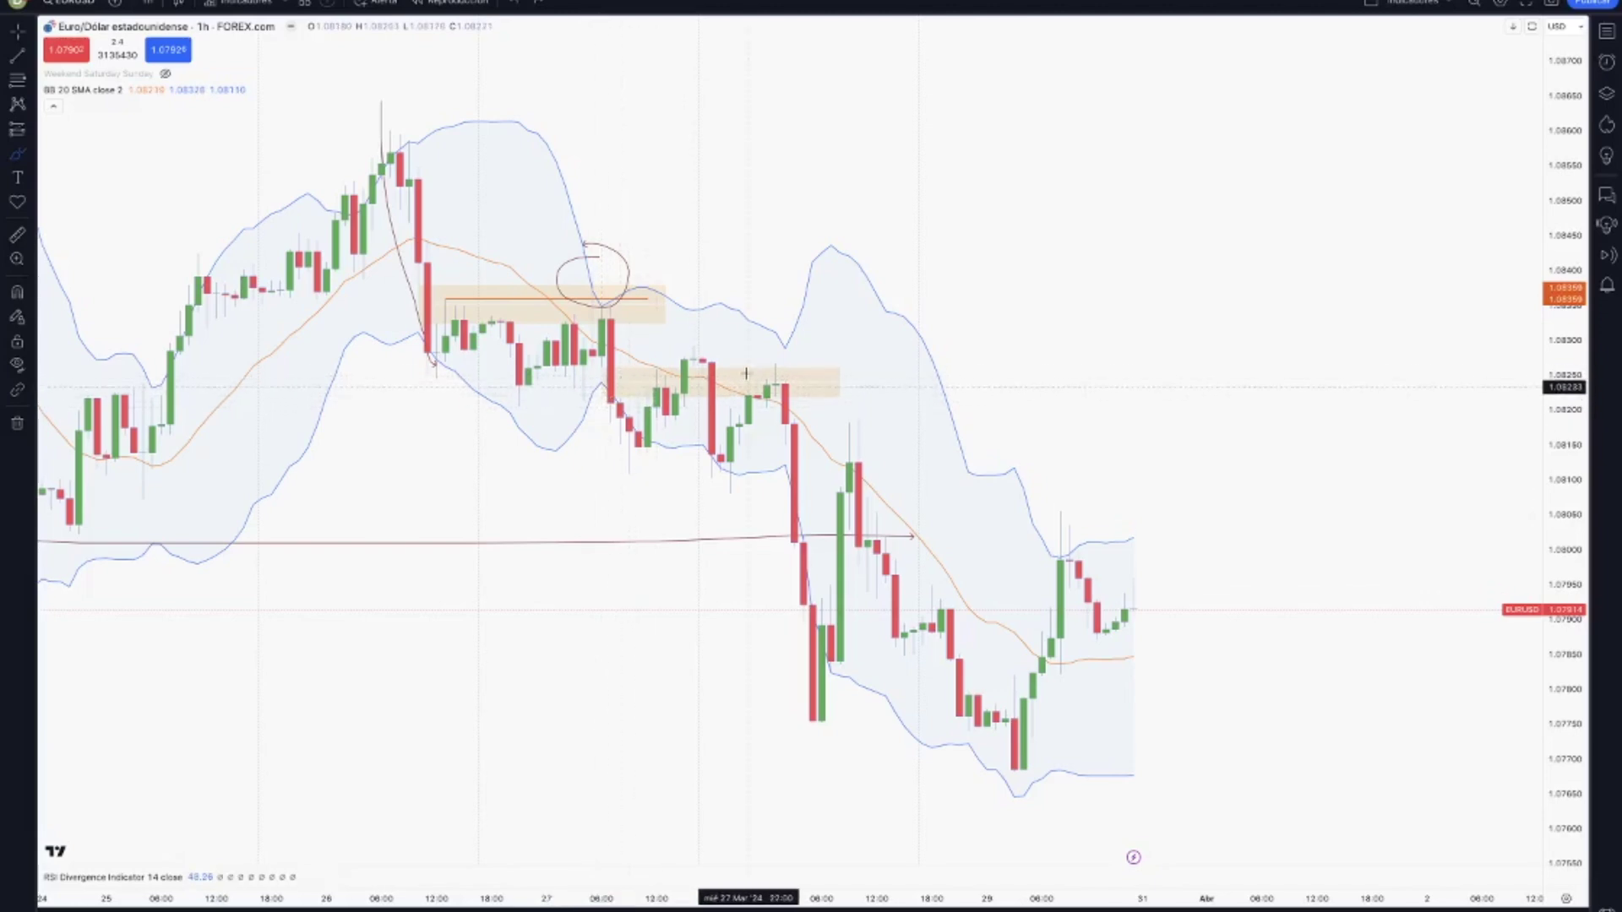
Brush an ellipse around the lower zone and curves rising from it and the circle
{"action": "mouse_move", "coordinate": [801, 358]}
{"action": "left_mouse_down"}
{"action": "mouse_move", "coordinate": [673, 380]}
{"action": "mouse_move", "coordinate": [760, 406]}
{"action": "mouse_move", "coordinate": [802, 380]}
{"action": "mouse_move", "coordinate": [751, 356]}
{"action": "left_mouse_up"}
{"action": "scroll", "coordinate": [920, 245], "scroll_direction": "down", "scroll_amount": 2}
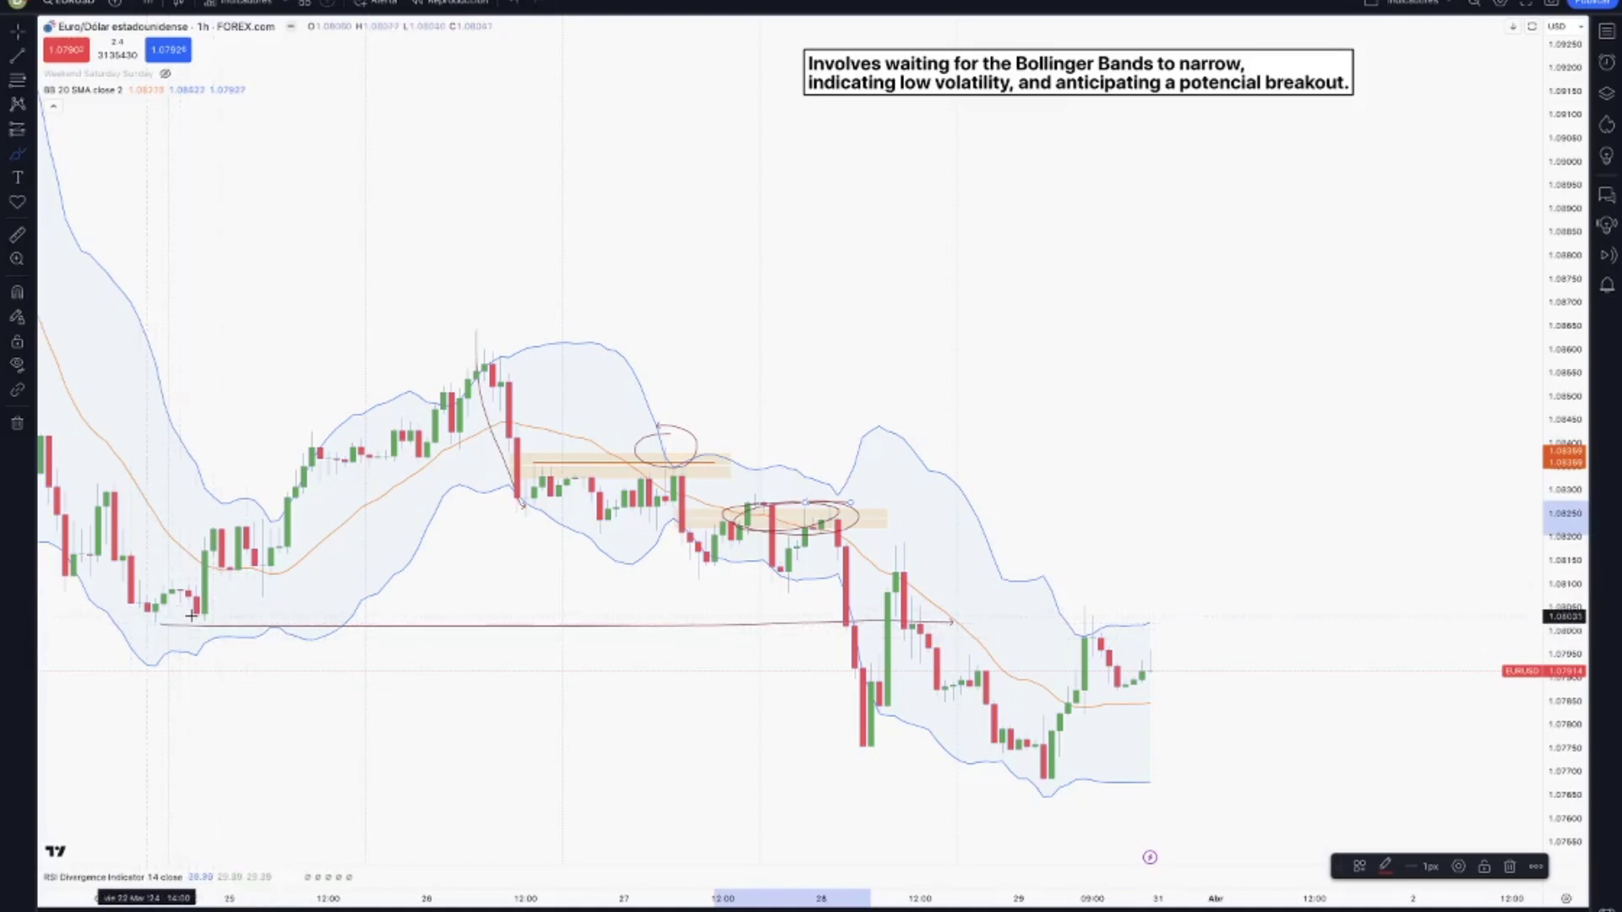
{"action": "scroll", "coordinate": [794, 533], "scroll_direction": "up", "scroll_amount": 2}
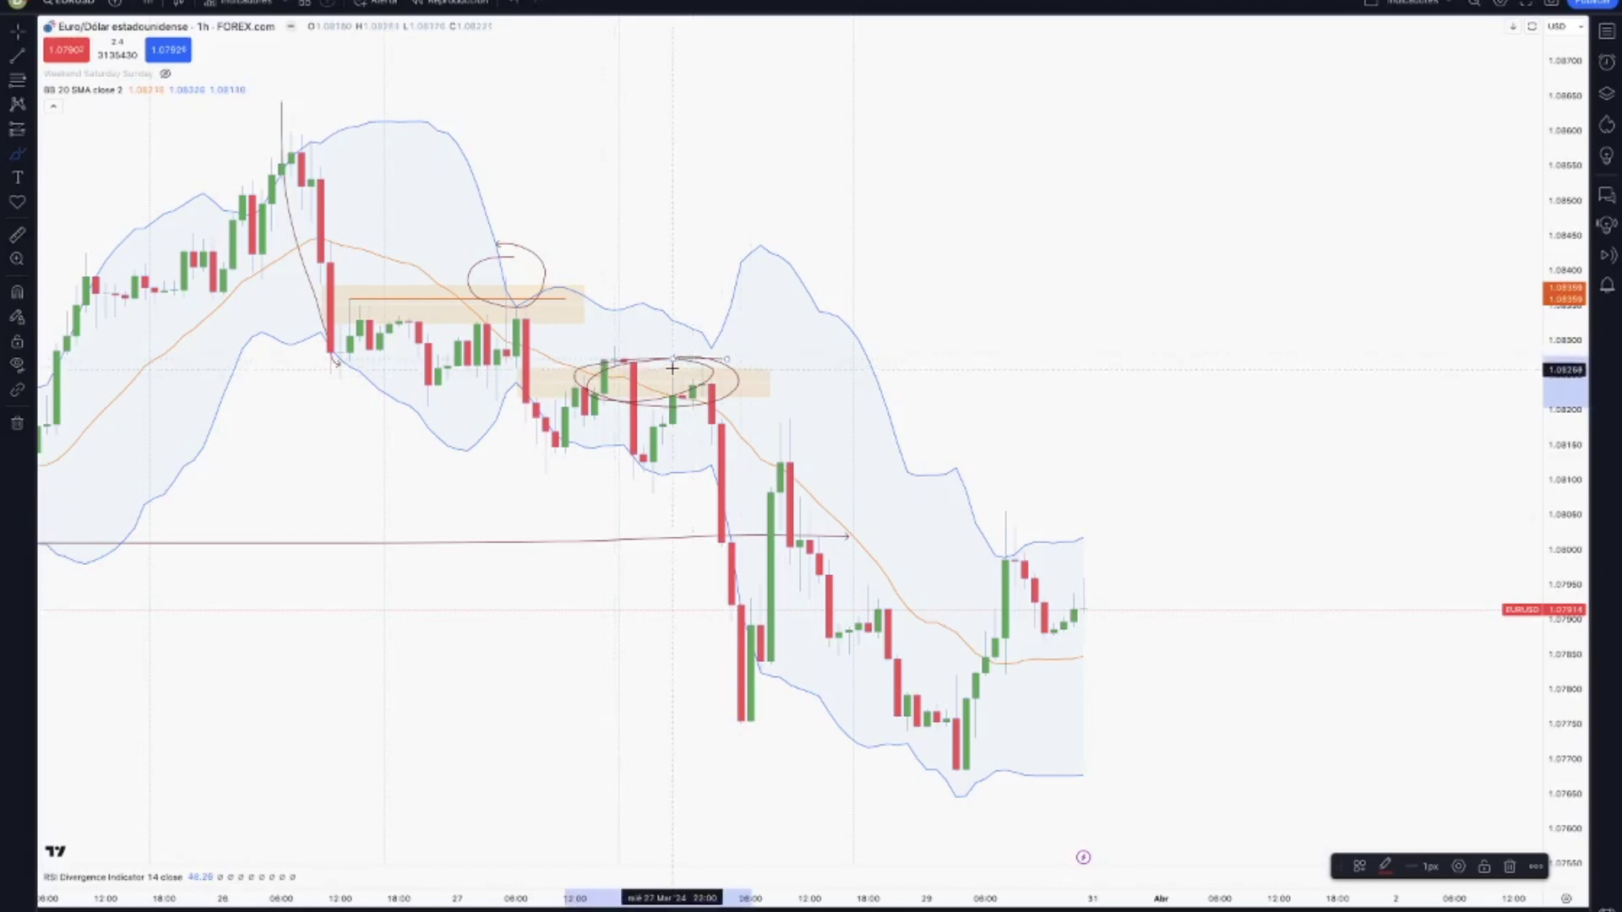
{"action": "left_click_drag", "start_coordinate": [636, 347], "coordinate": [807, 324]}
{"action": "mouse_move", "coordinate": [728, 111]}
{"action": "left_mouse_down"}
{"action": "mouse_move", "coordinate": [630, 166]}
{"action": "mouse_move", "coordinate": [546, 269]}
{"action": "left_mouse_up"}
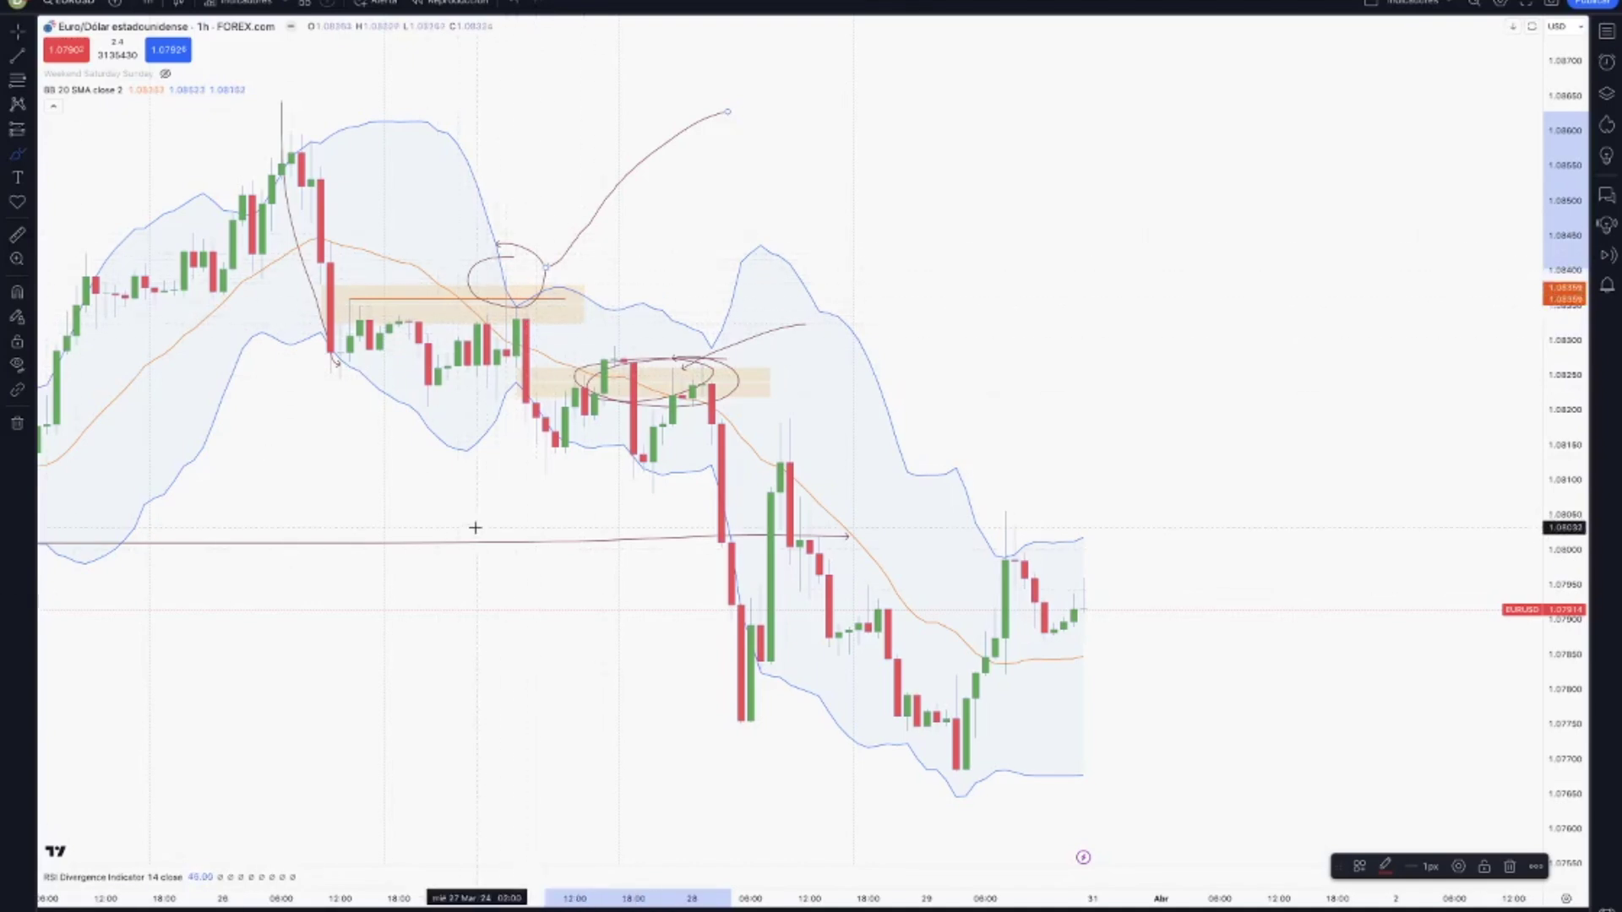
Brush a curved stroke below the bands on the left, then zoom out to the full chart
{"action": "scroll", "coordinate": [475, 527], "scroll_direction": "up", "scroll_amount": 2}
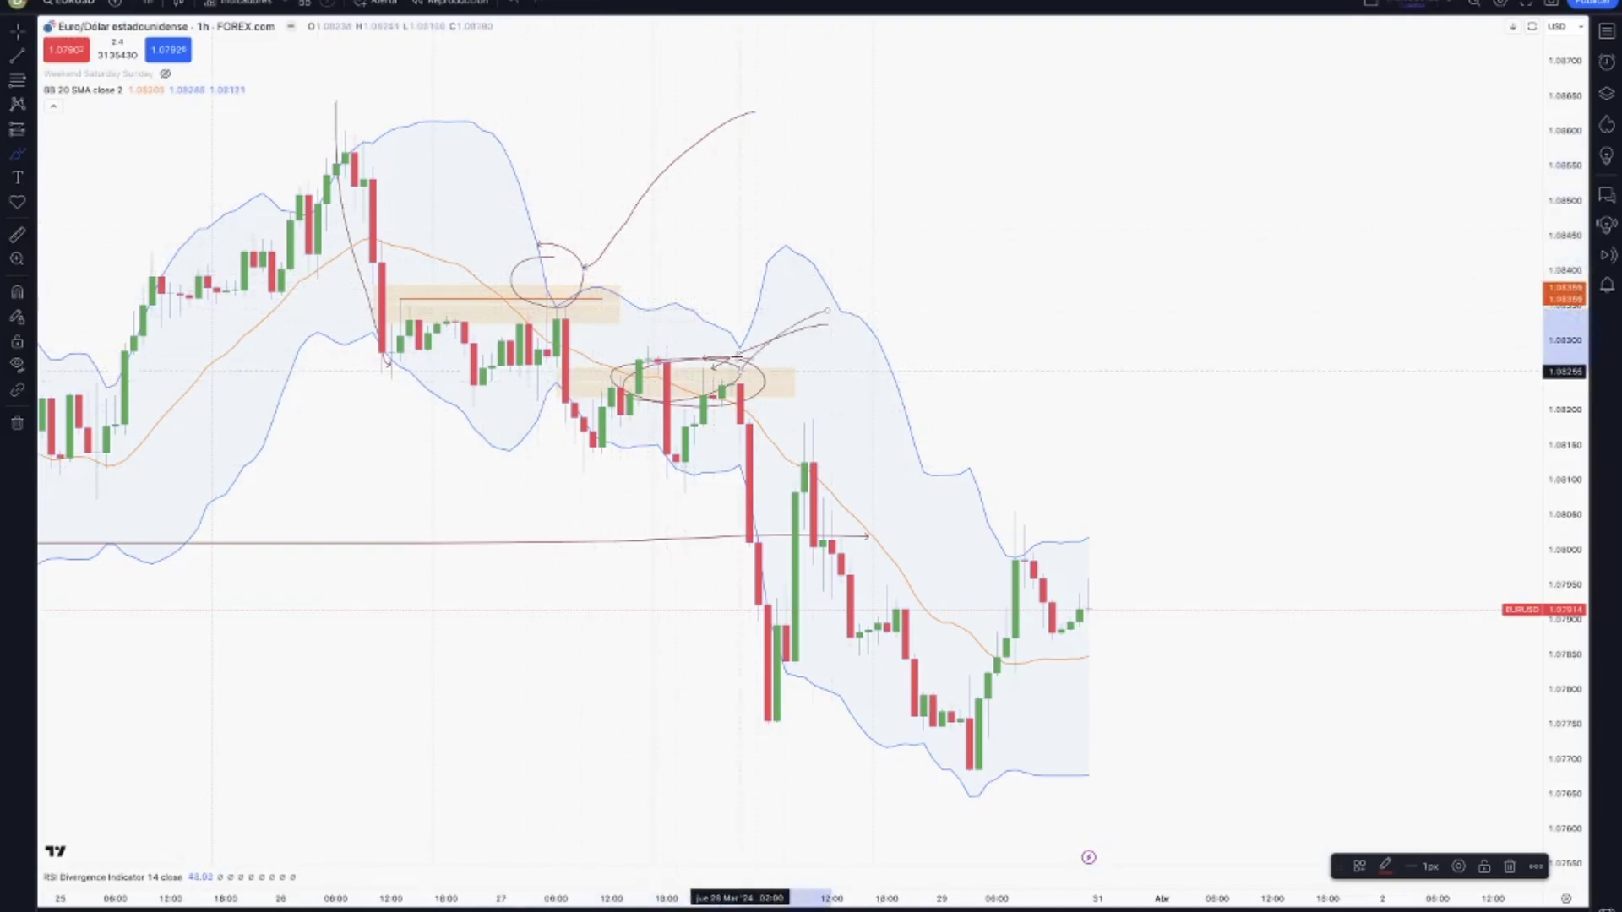
{"action": "left_click_drag", "start_coordinate": [452, 676], "coordinate": [116, 581]}
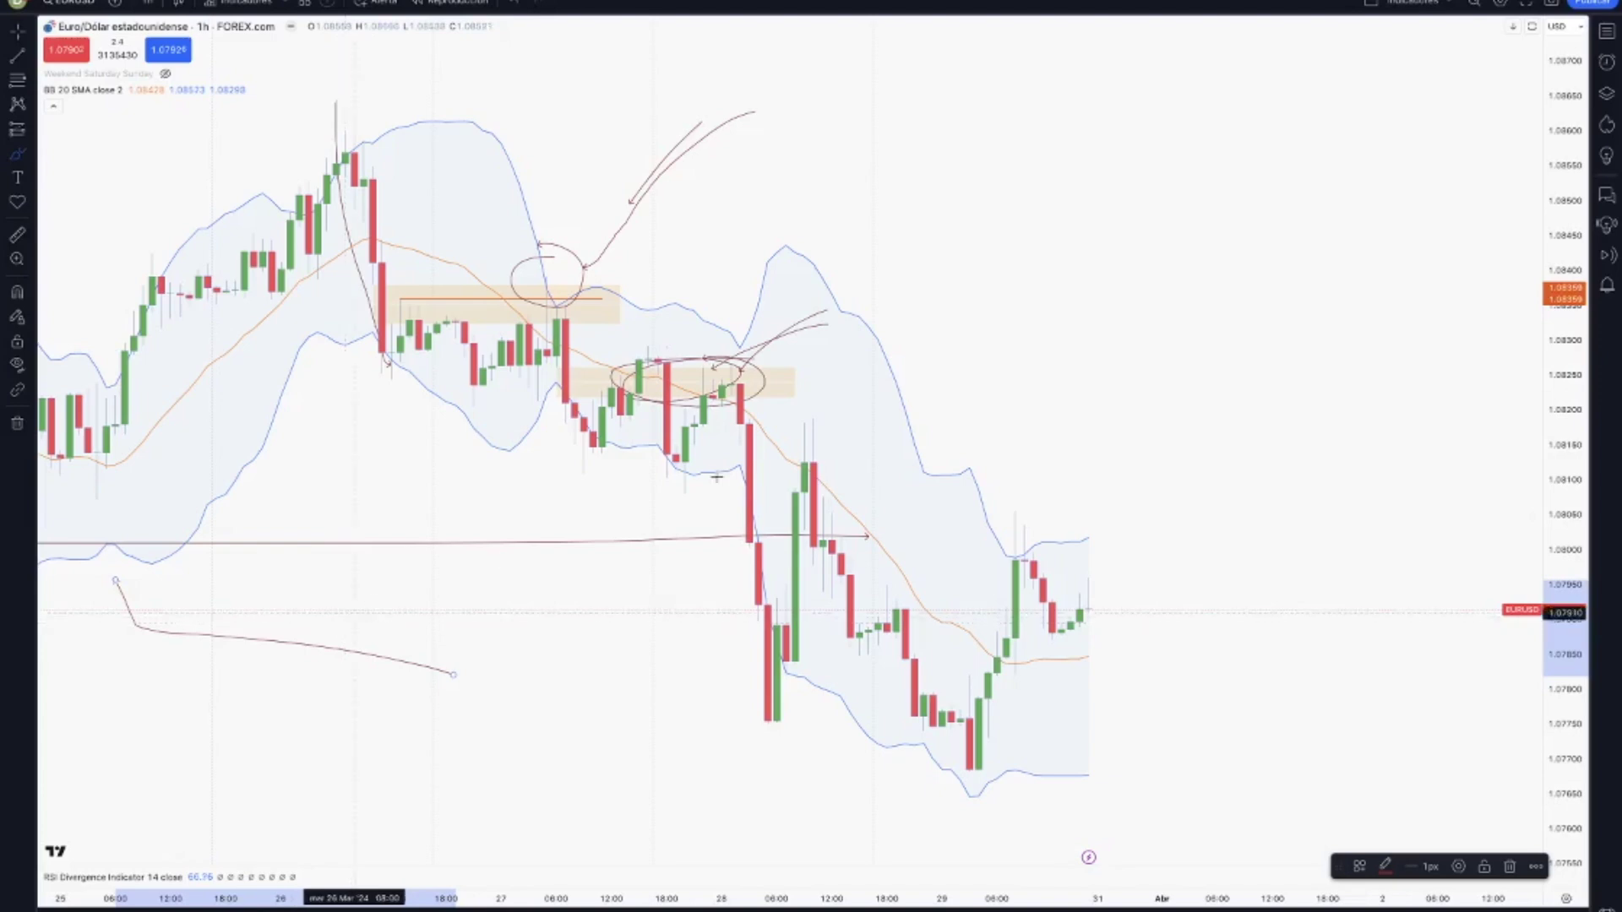
{"action": "scroll", "coordinate": [962, 420], "scroll_direction": "down", "scroll_amount": 4}
{"action": "scroll", "coordinate": [961, 420], "scroll_direction": "up", "scroll_amount": 2}
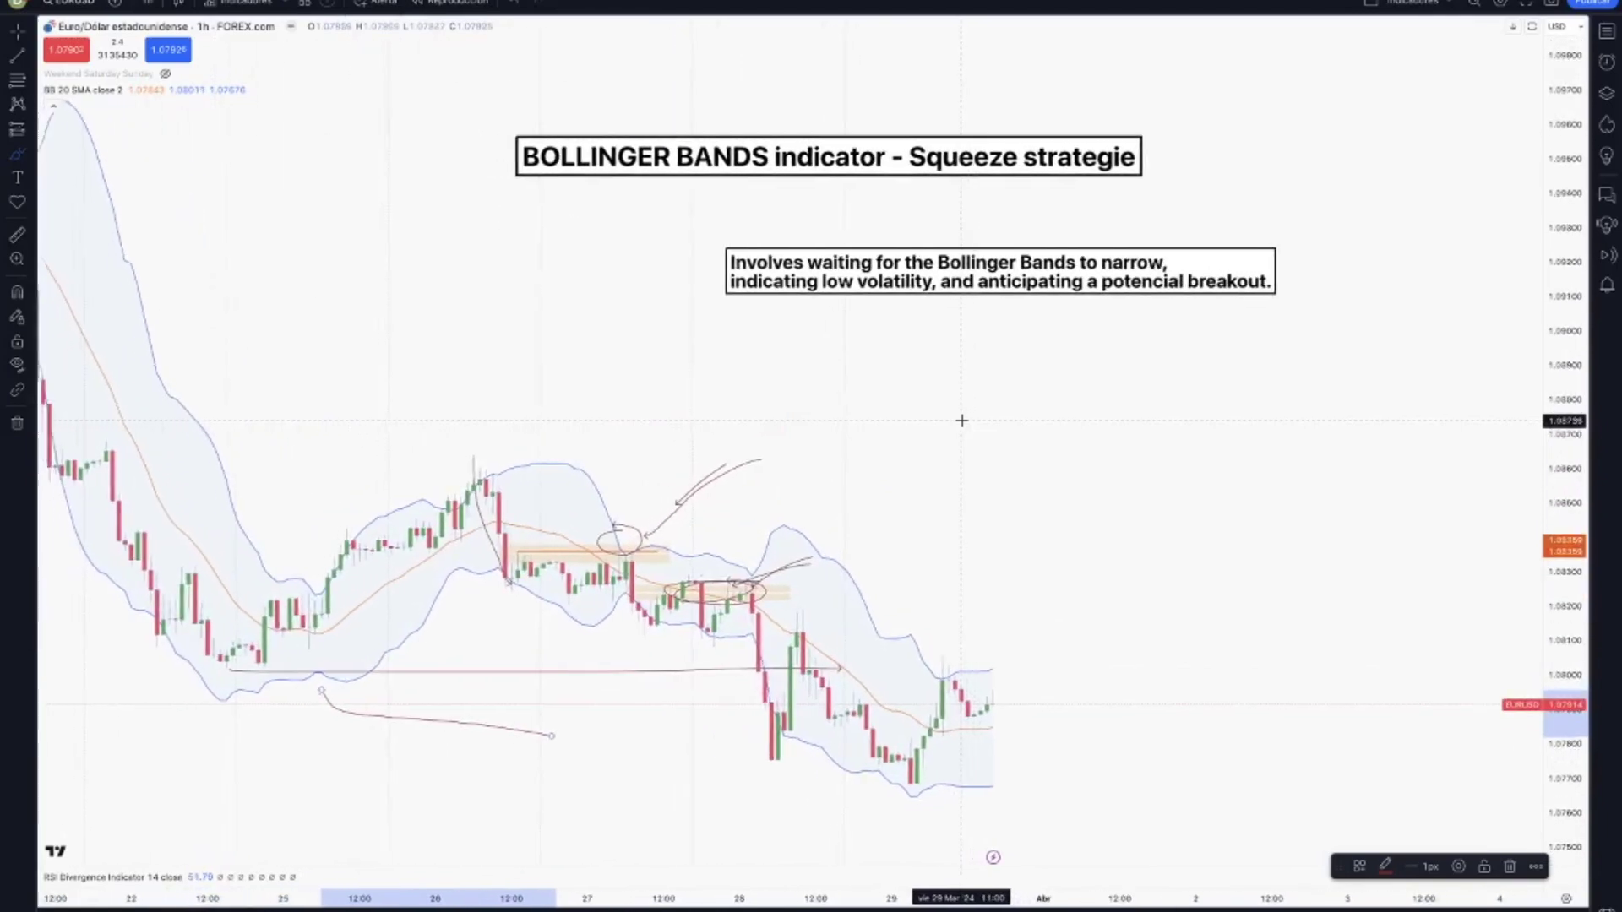